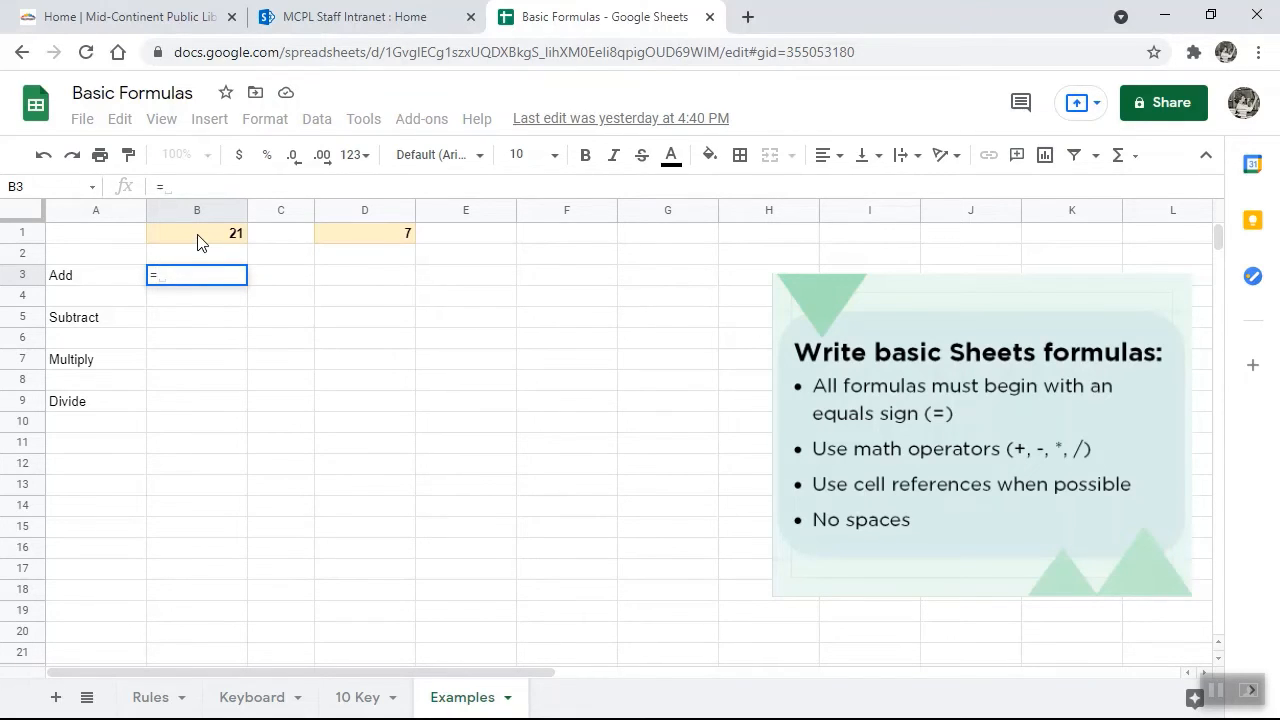
Complete the Add formula in cell B3 as =B1+D1 and reselect the cell to check its formula
left_click(197, 242)
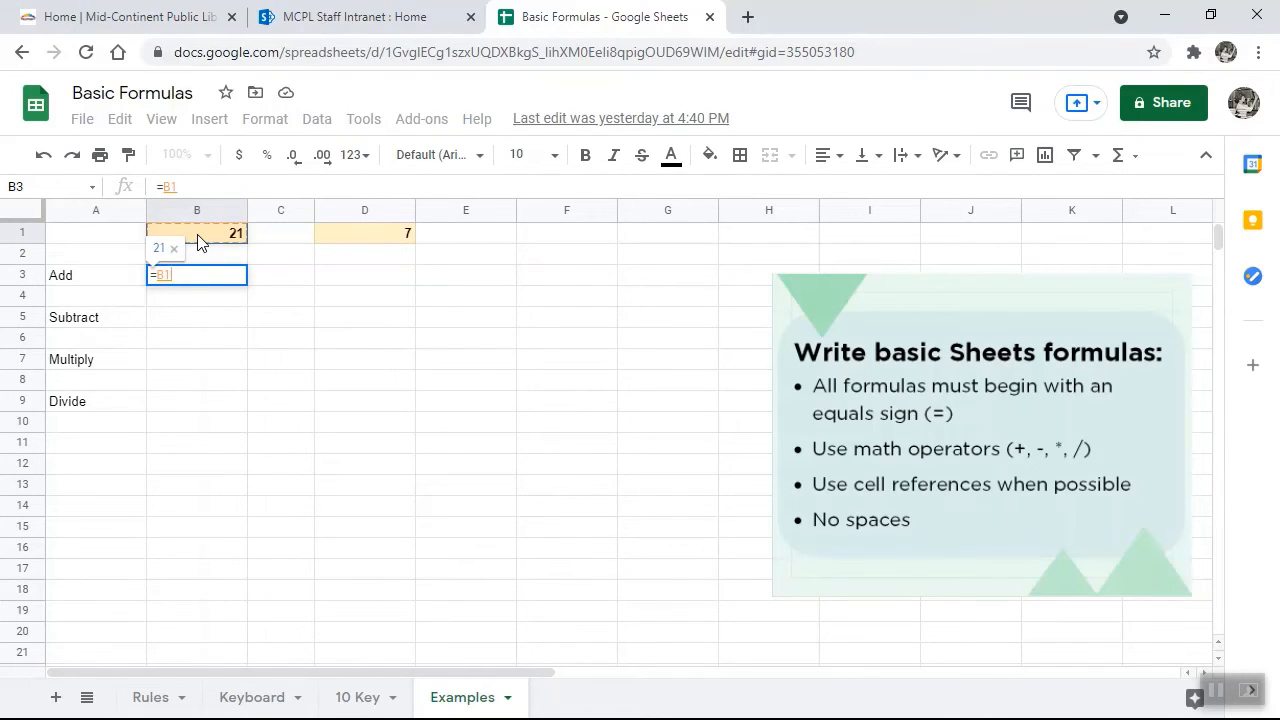
type("+")
left_click(362, 243)
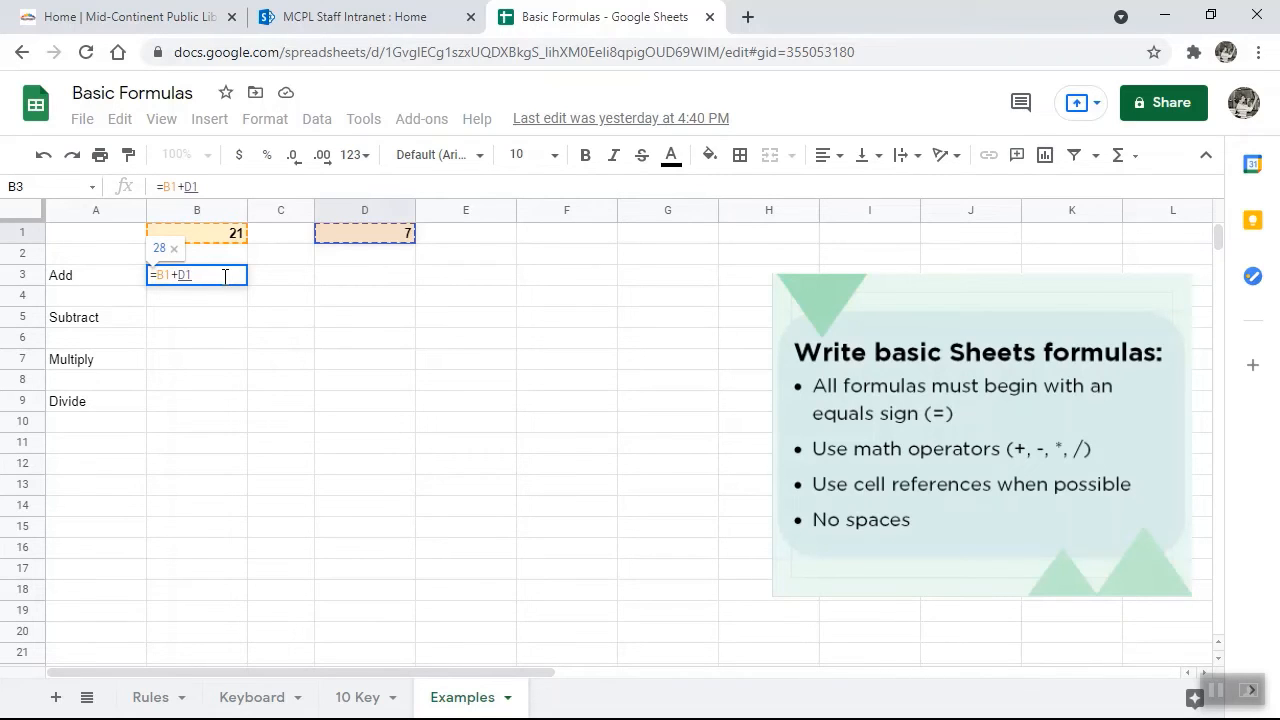
key("Return")
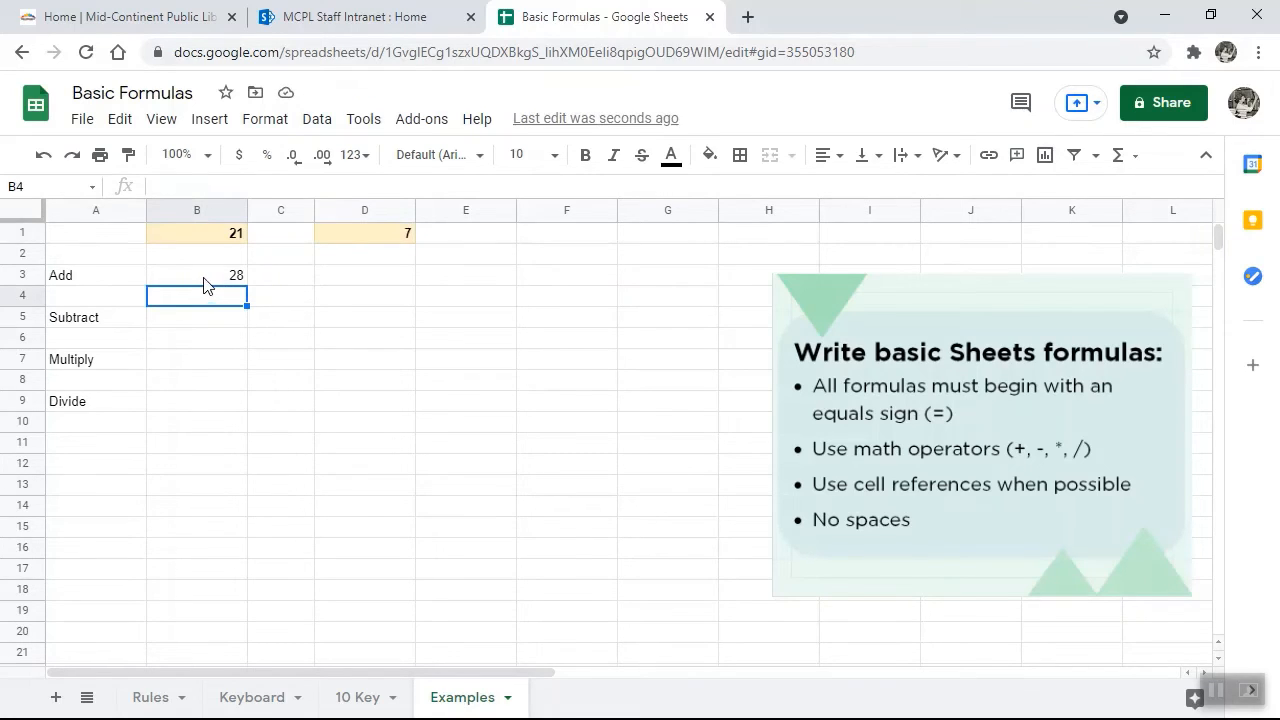
left_click(203, 283)
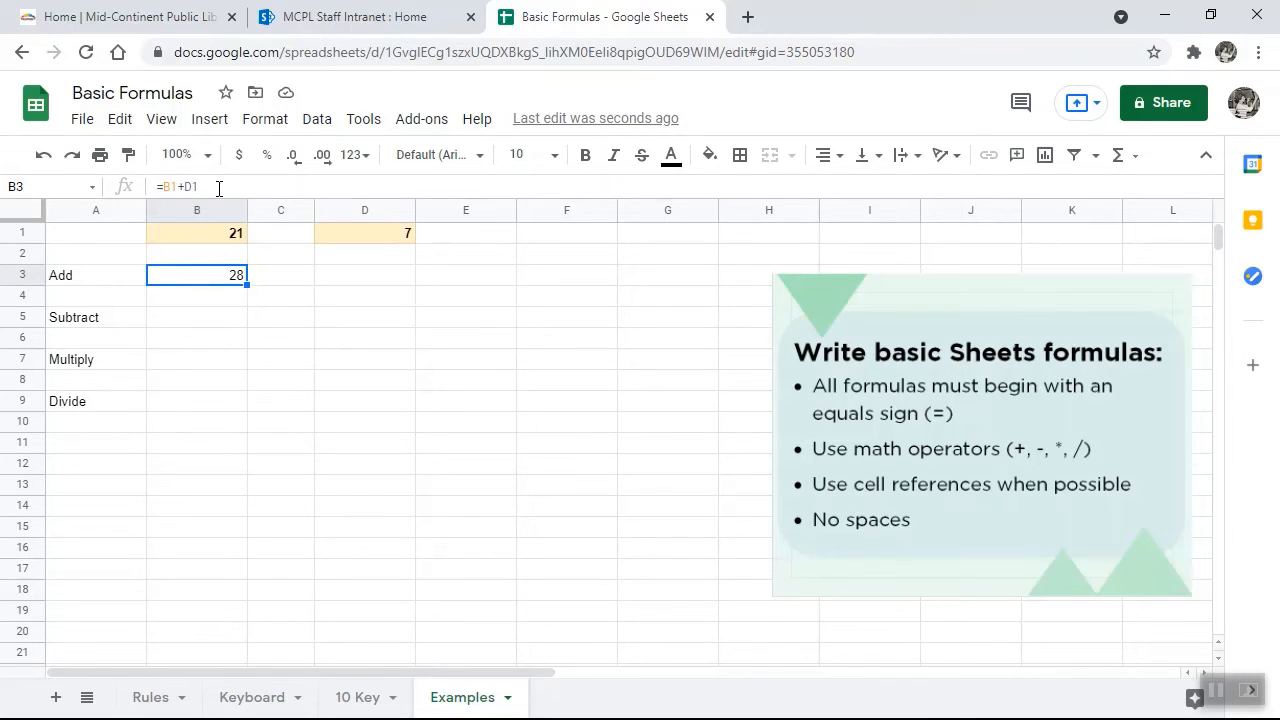
Enter the addition formula =b1+d1 in cell D3 and reselect the cell to review the formula
left_click(344, 281)
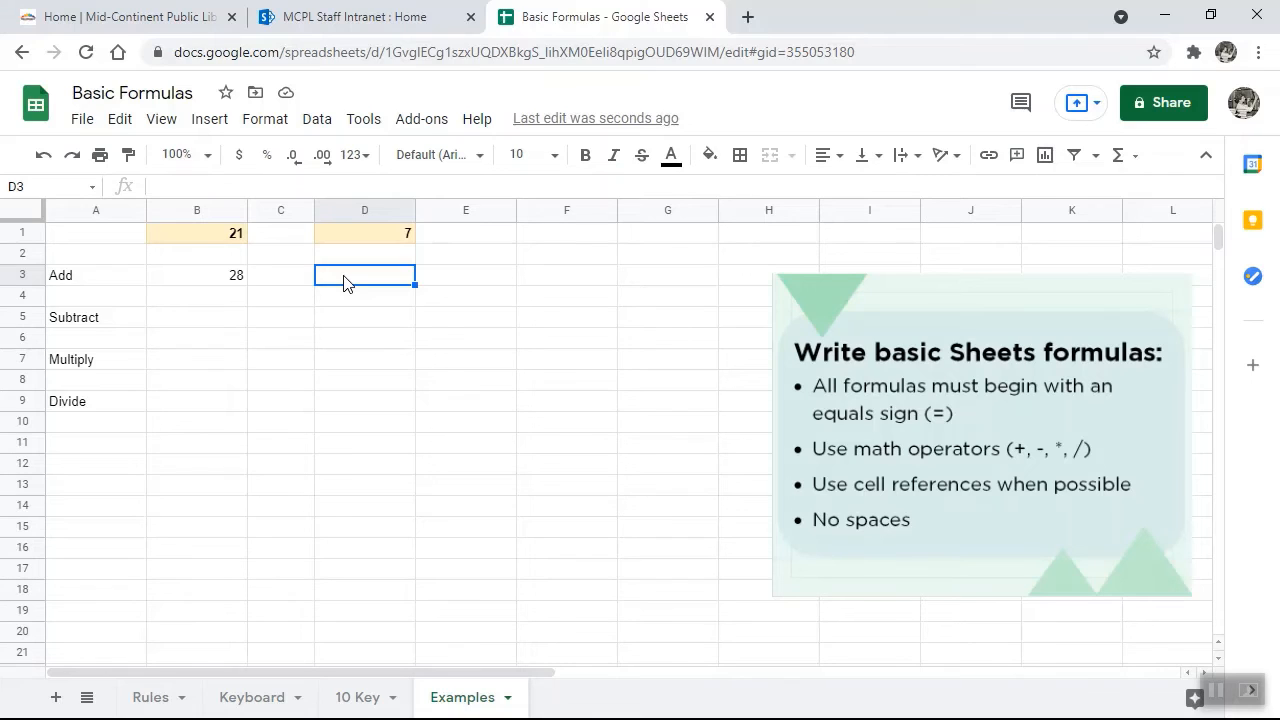
type("=")
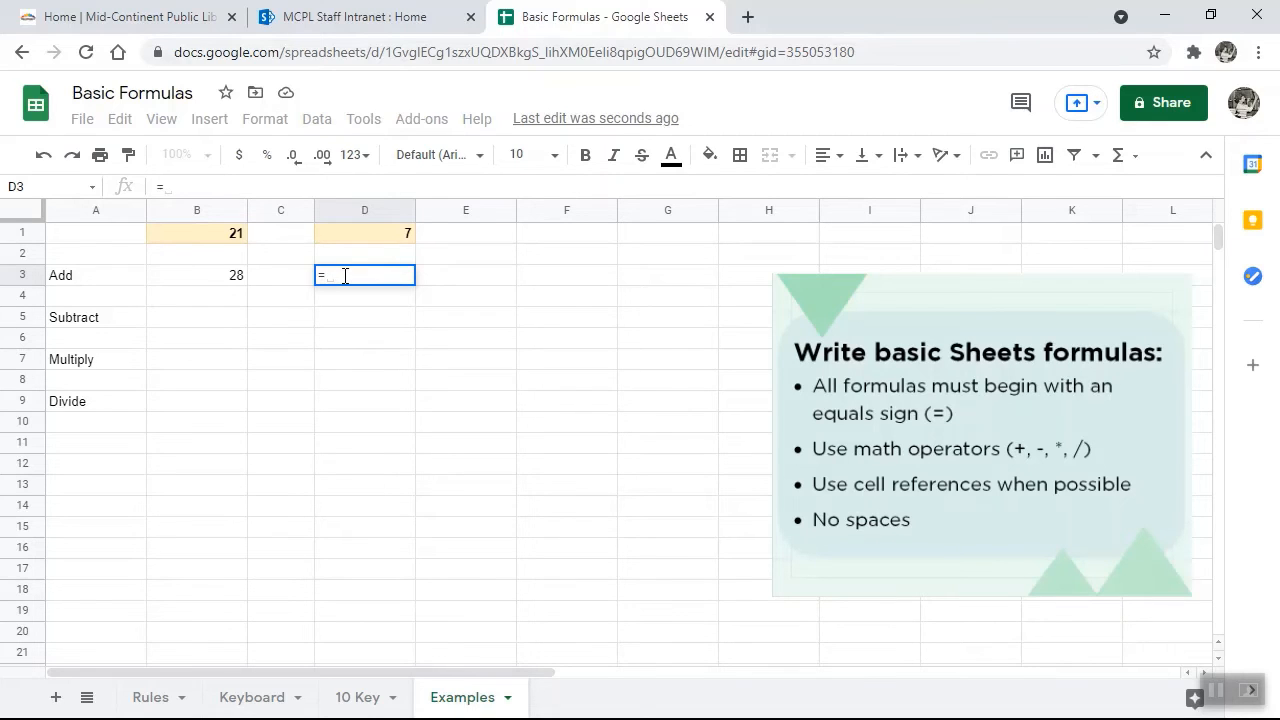
type("b1")
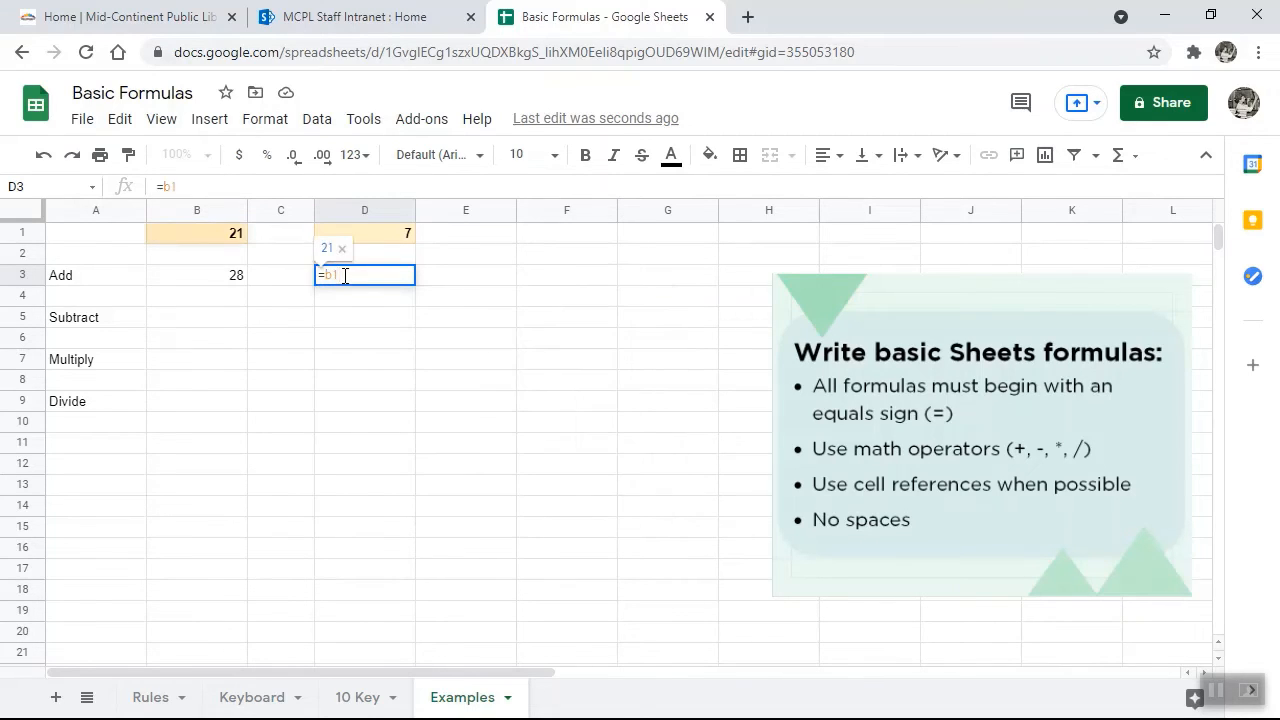
type("+")
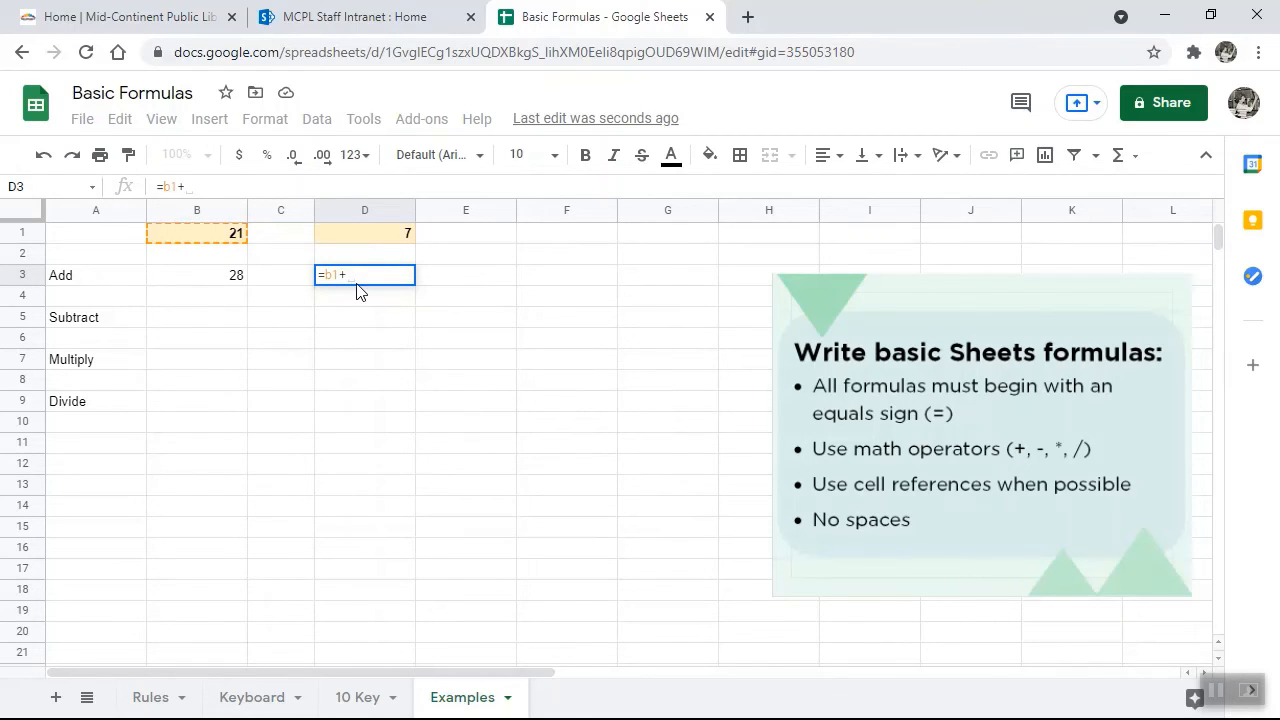
type("d1")
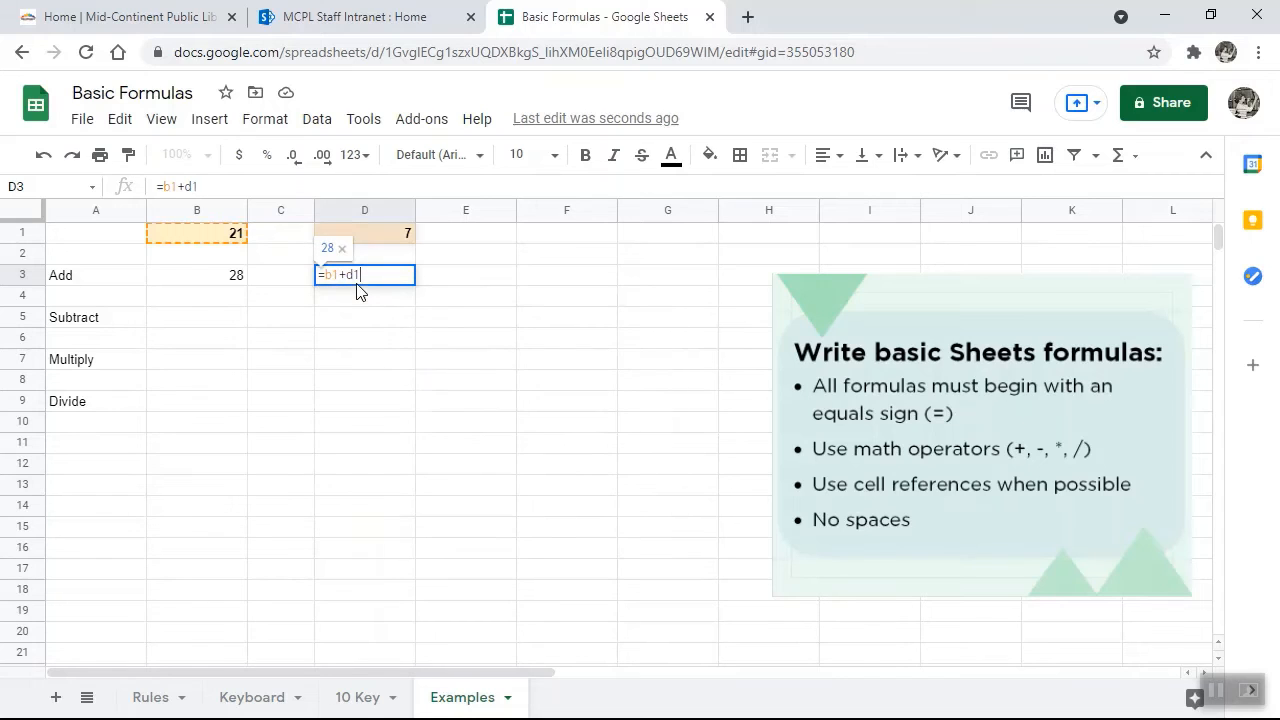
key("Return")
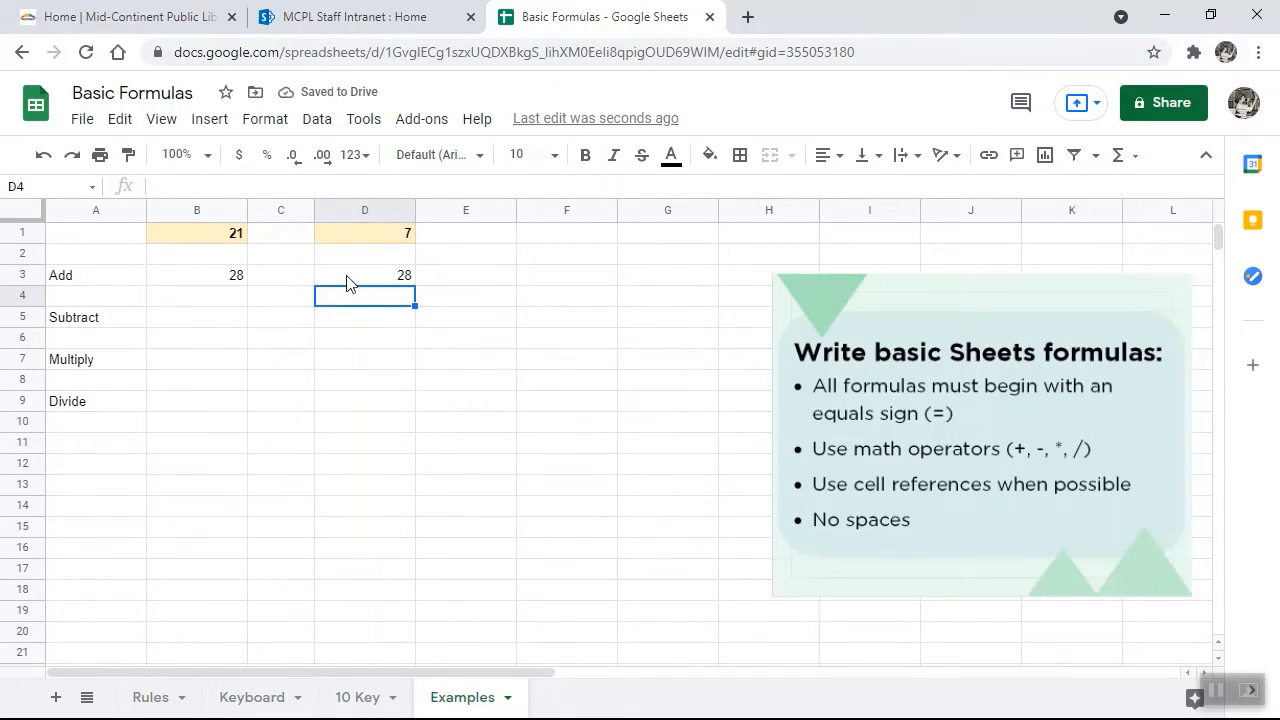
left_click(347, 281)
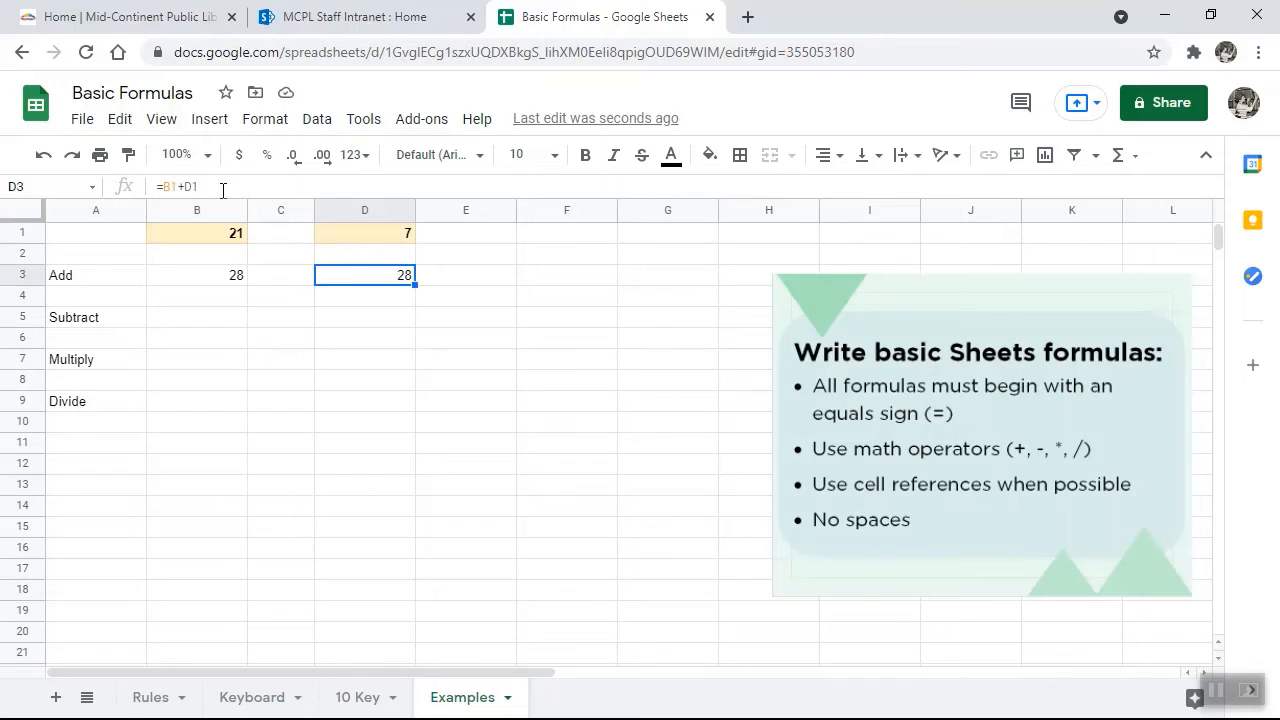
Enter the subtraction formula =B1-D1 in cell B5 and reselect the cell to check it
left_click(197, 324)
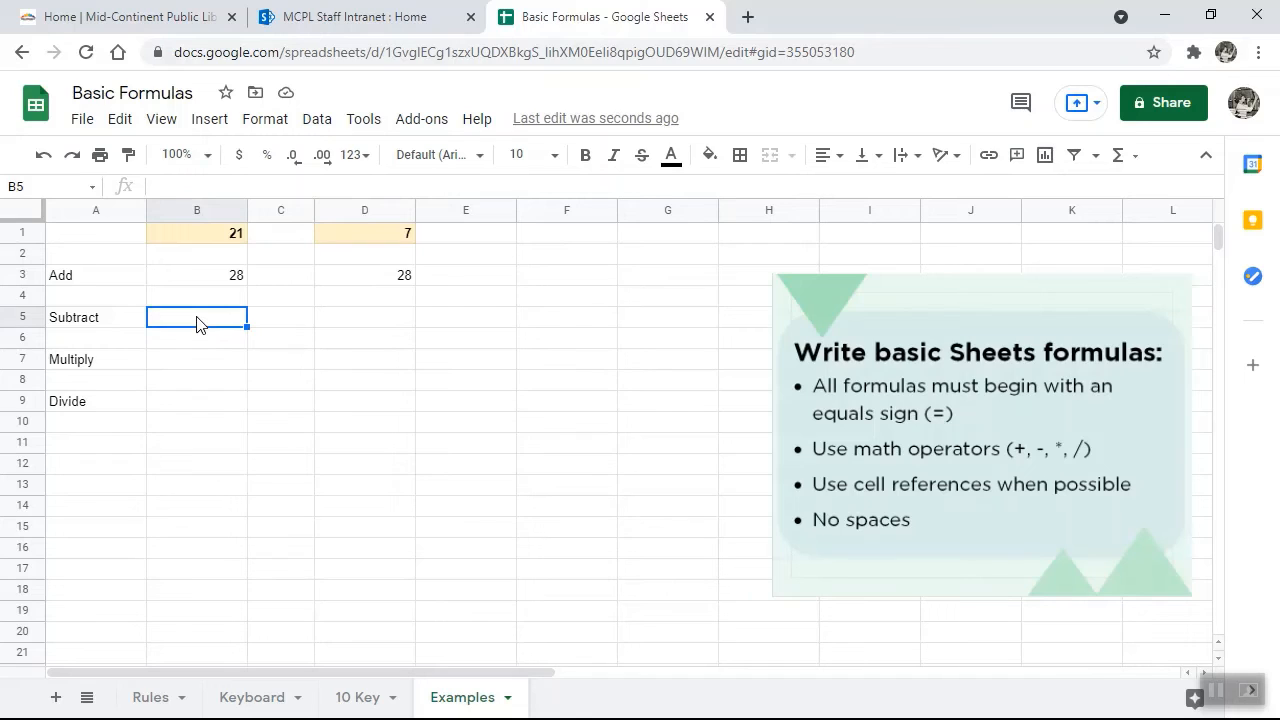
type("=")
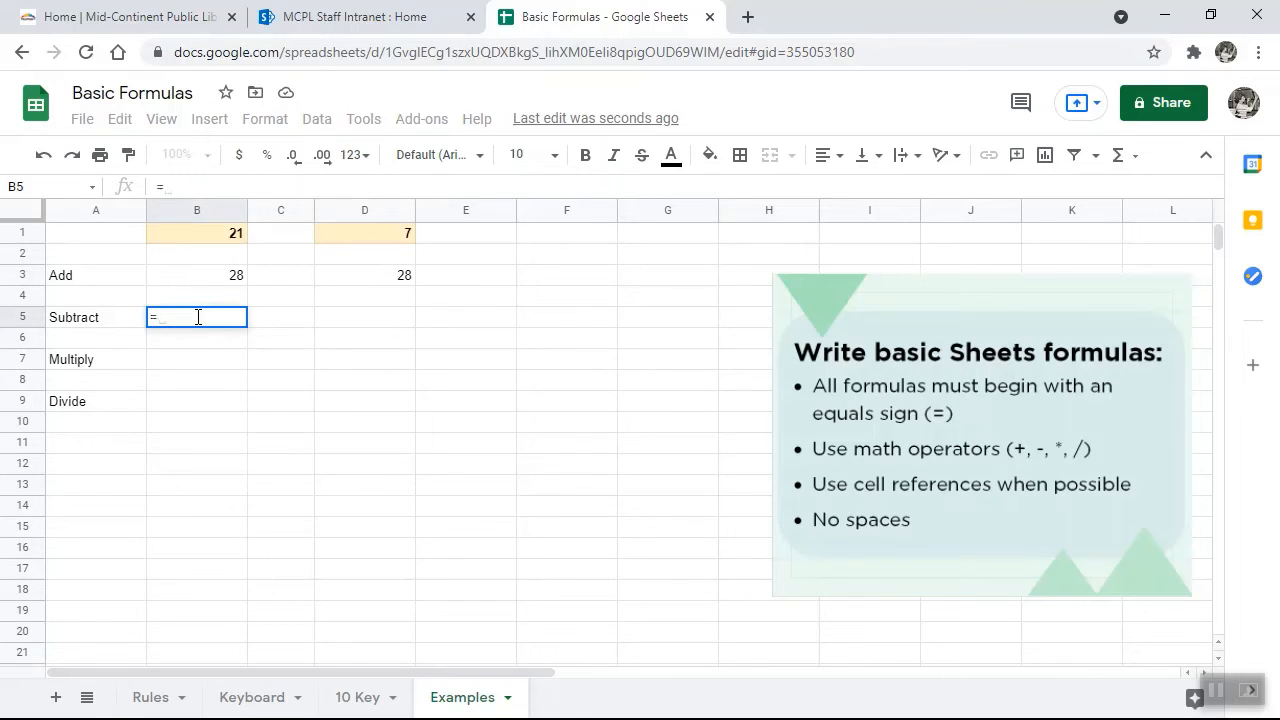
left_click(197, 240)
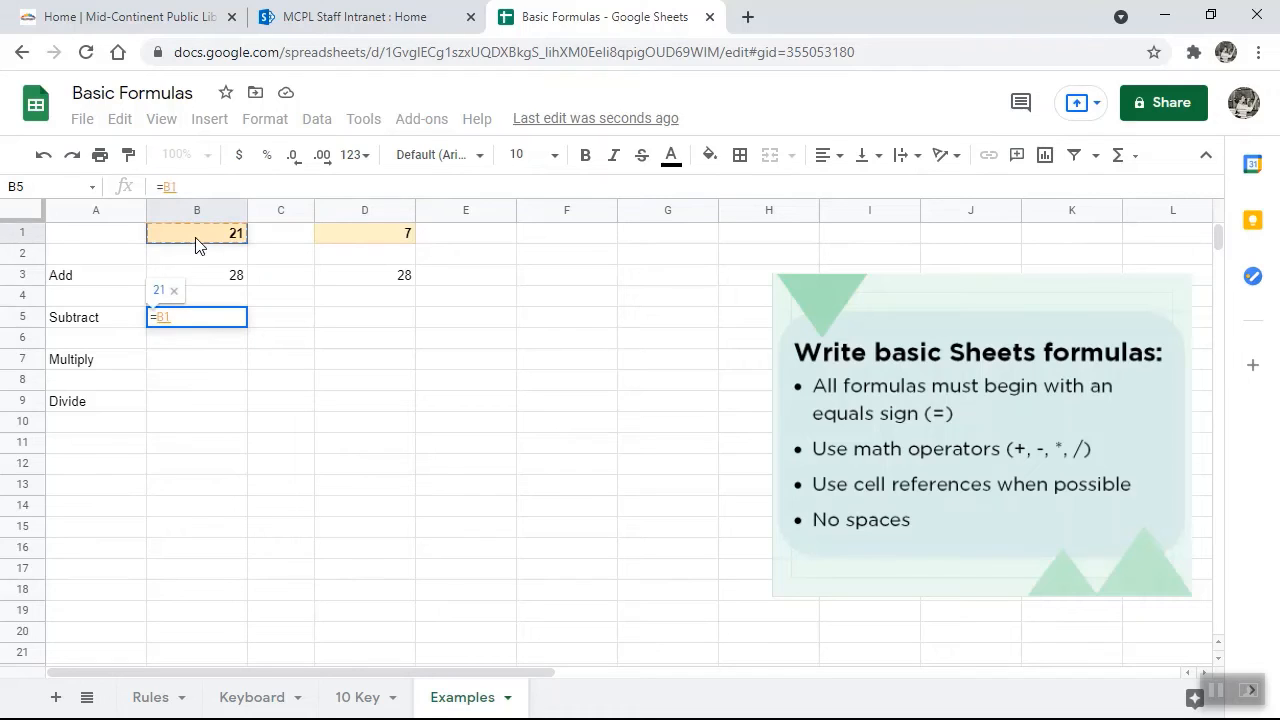
type("-")
left_click(338, 236)
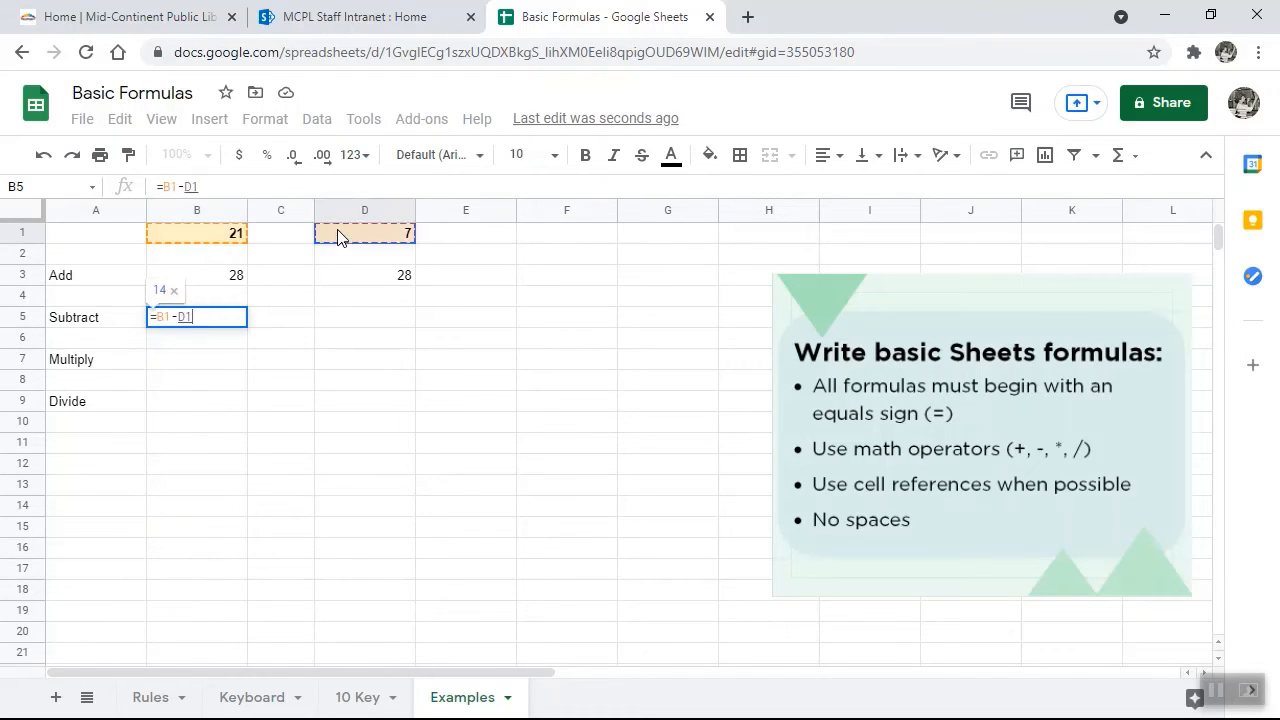
key("Return")
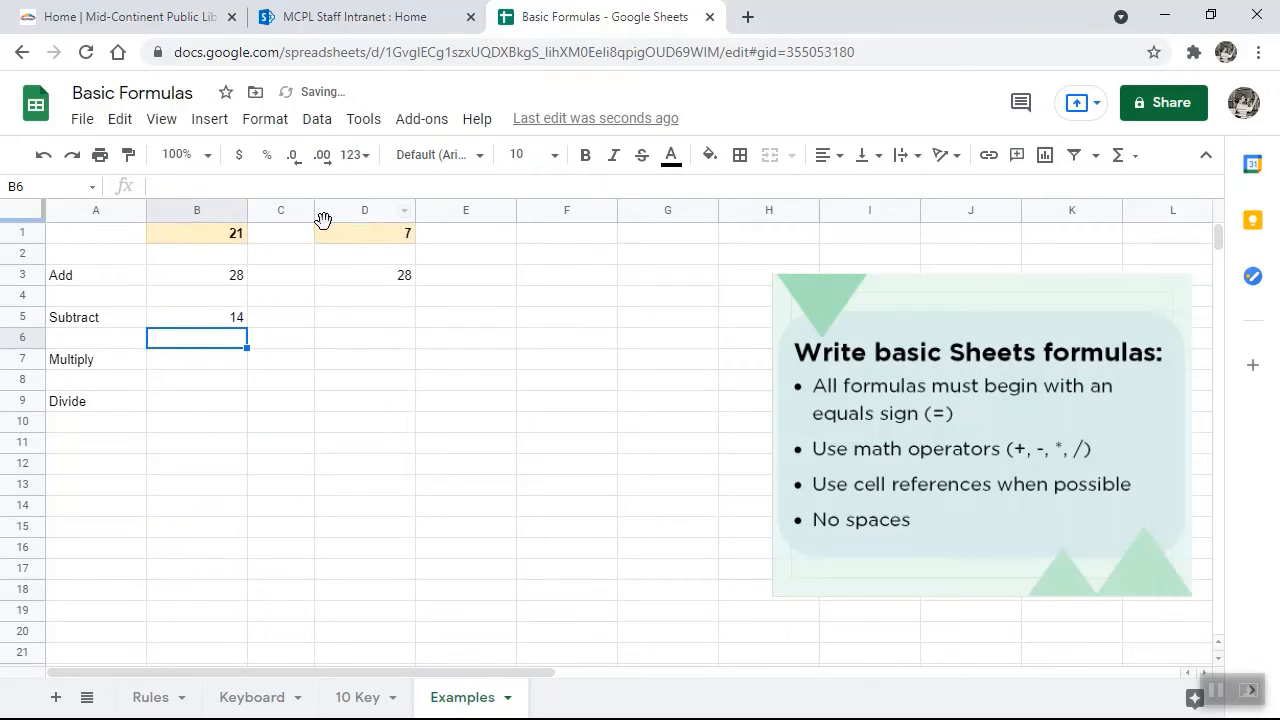
left_click(196, 324)
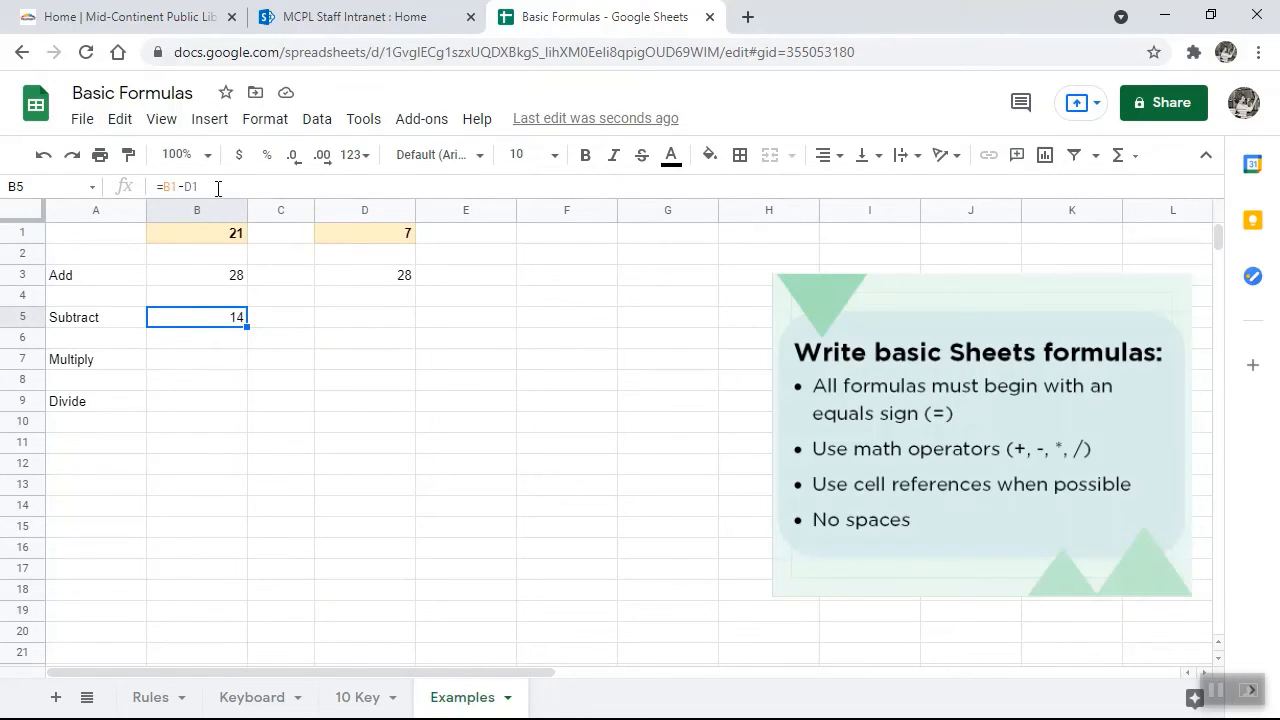
Enter the reversed subtraction formula =D1-B1 in cell D5 and reselect the cell to check it
left_click(349, 319)
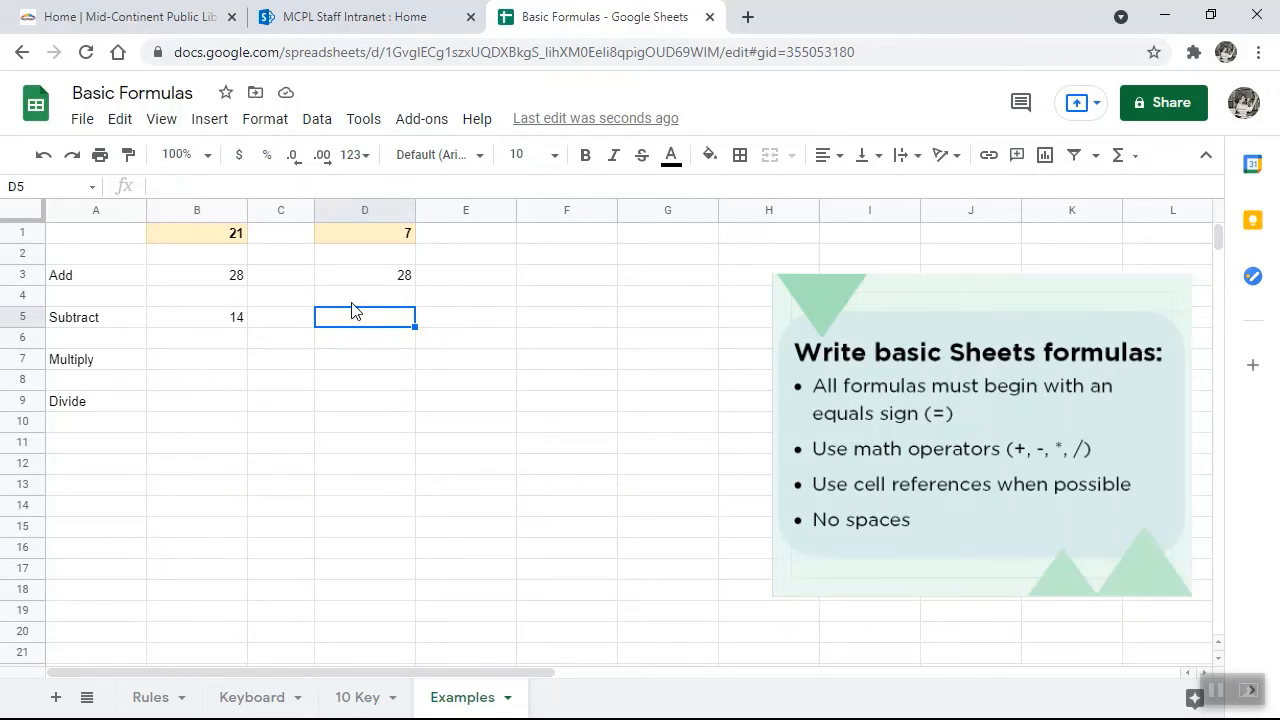
type("=")
left_click(357, 238)
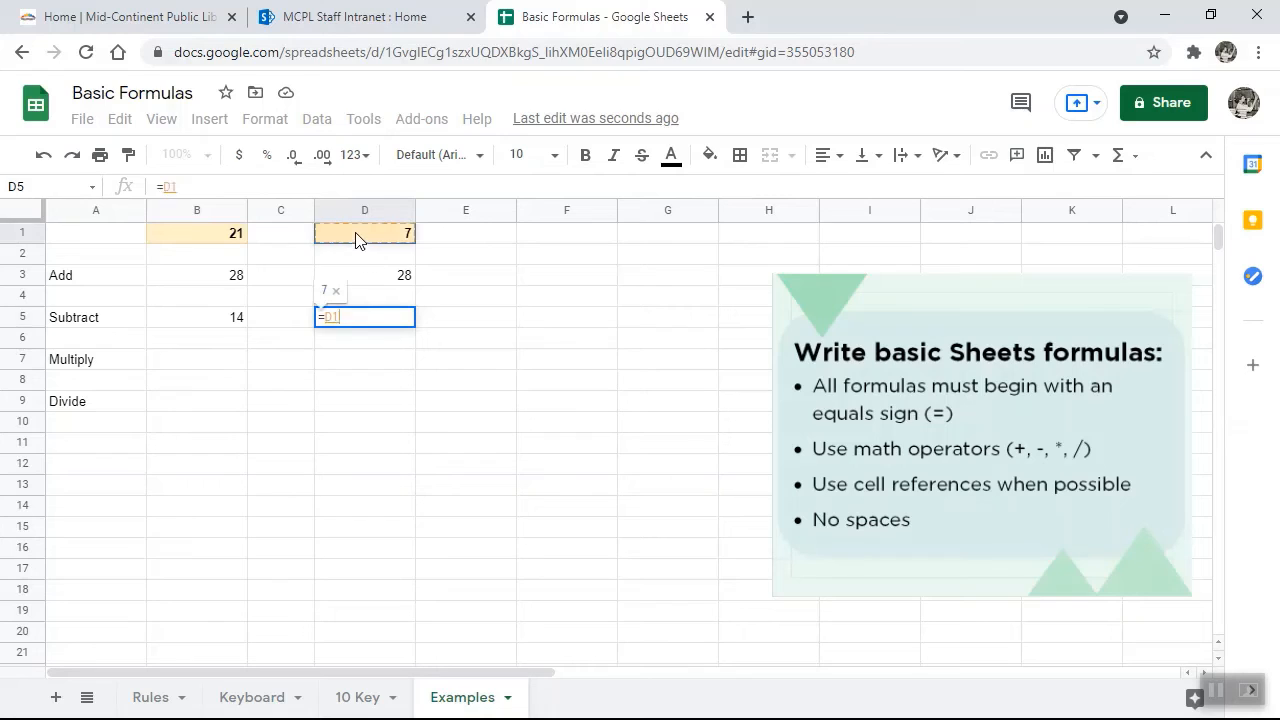
type("-")
left_click(193, 243)
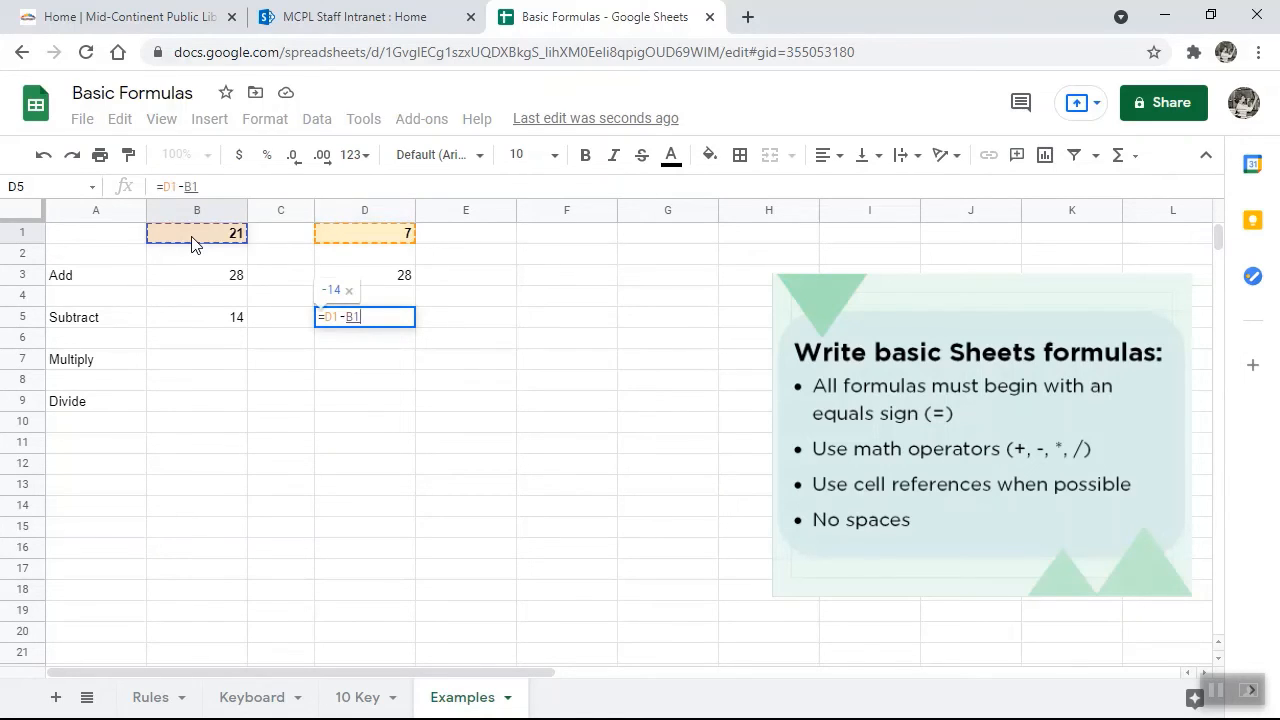
key("Return")
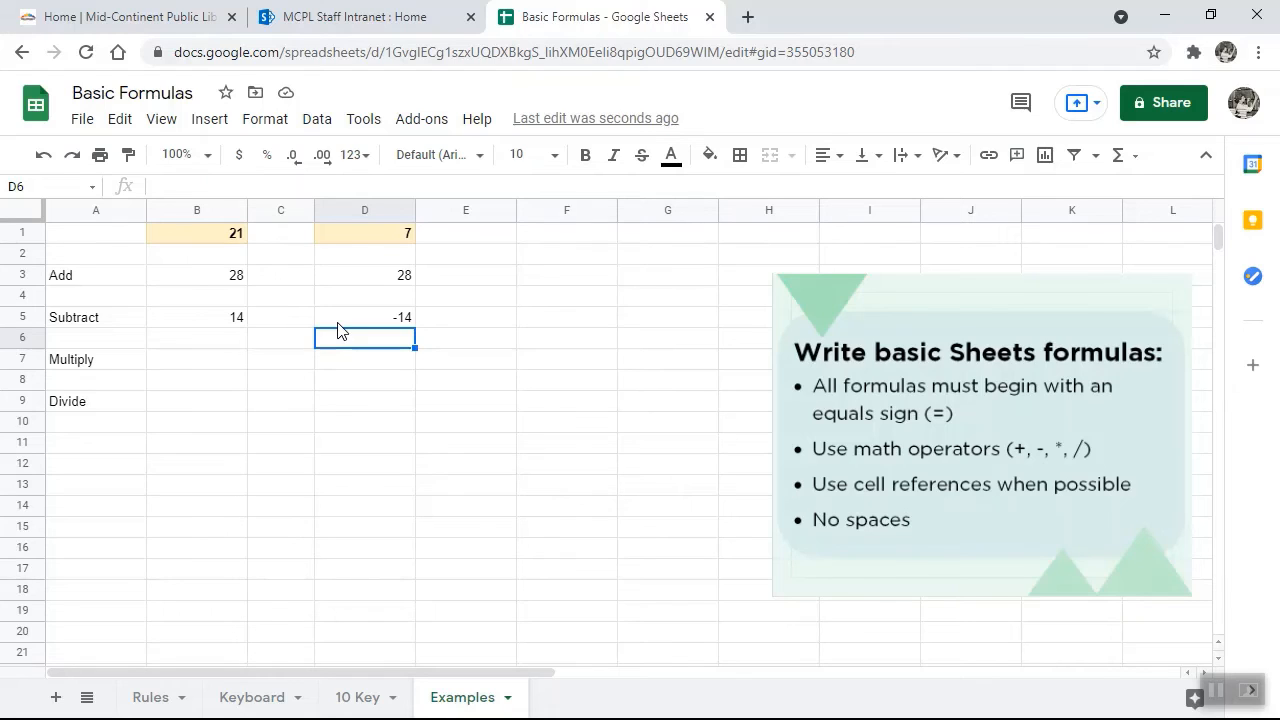
left_click(338, 323)
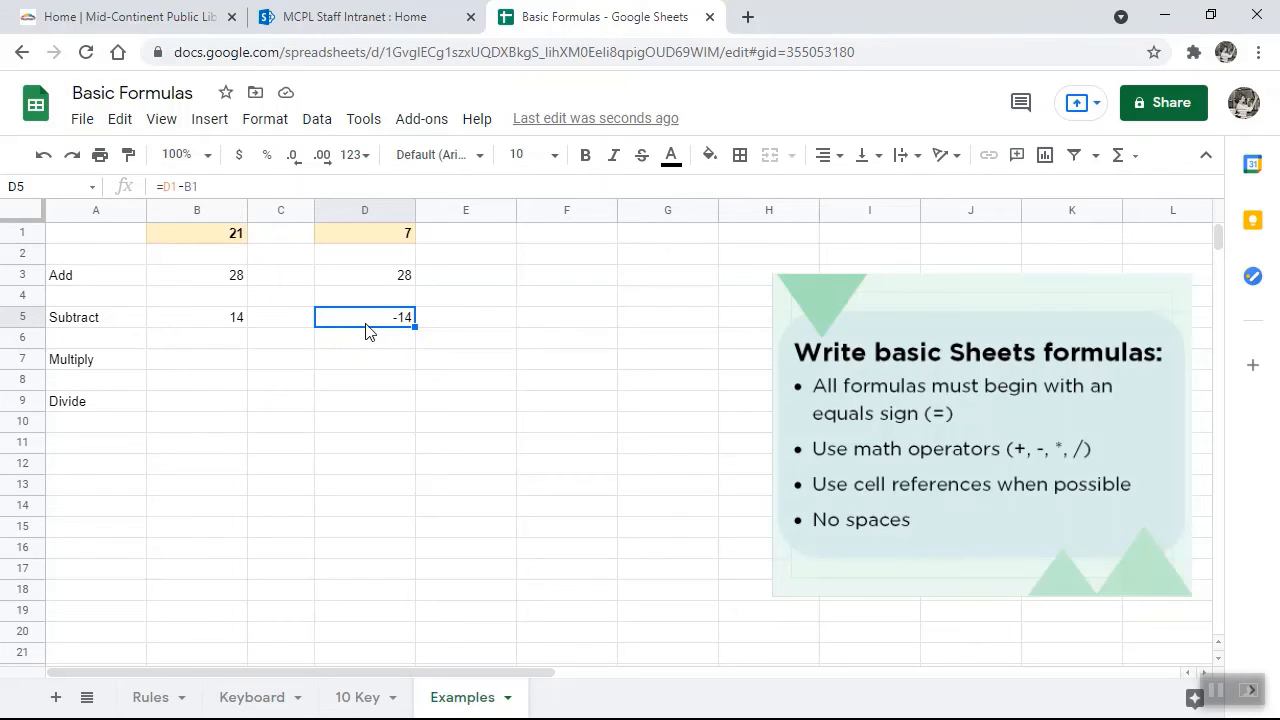
Enter the multiplication formula =B1*D1 in cell B7 and reselect the cell to check it
left_click(210, 365)
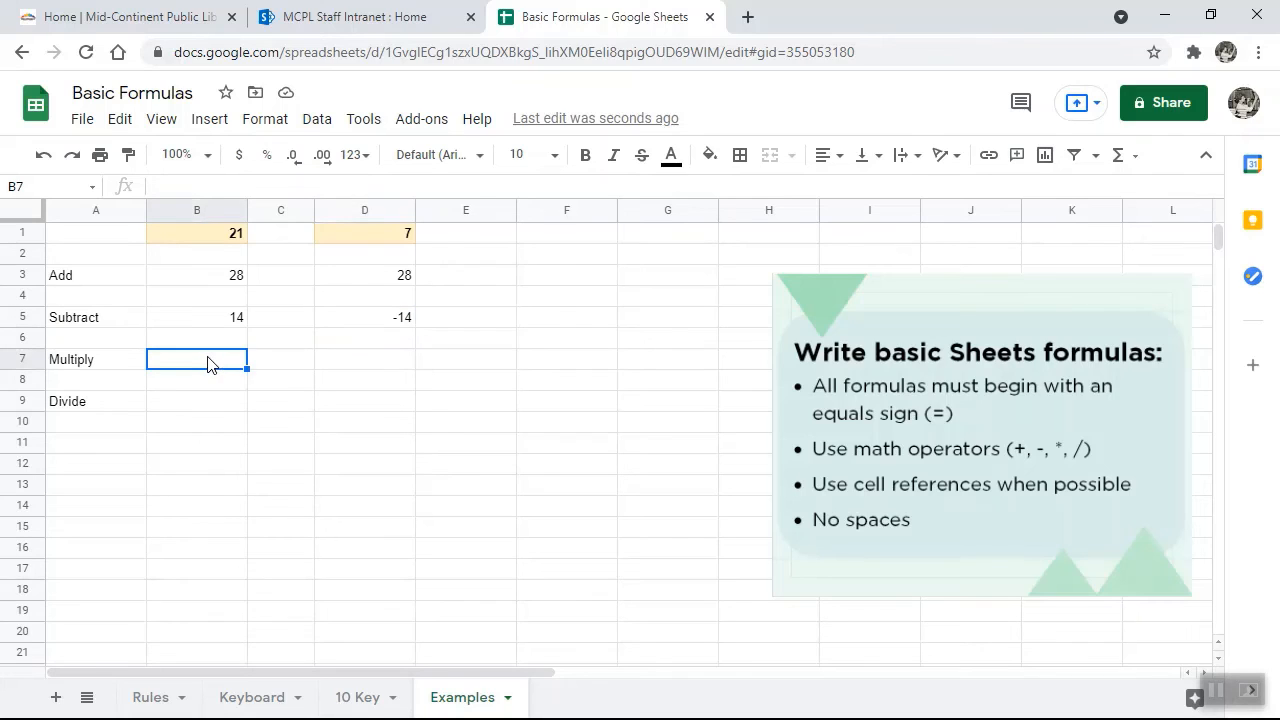
type("=")
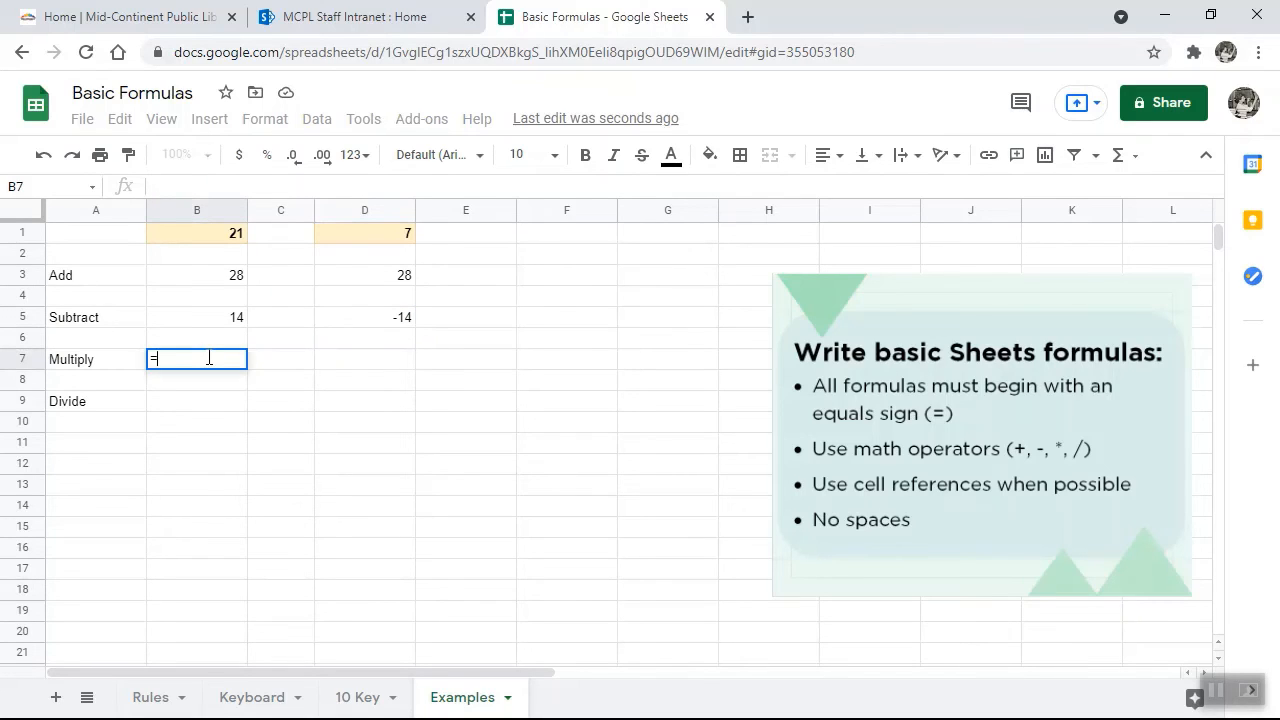
left_click(194, 245)
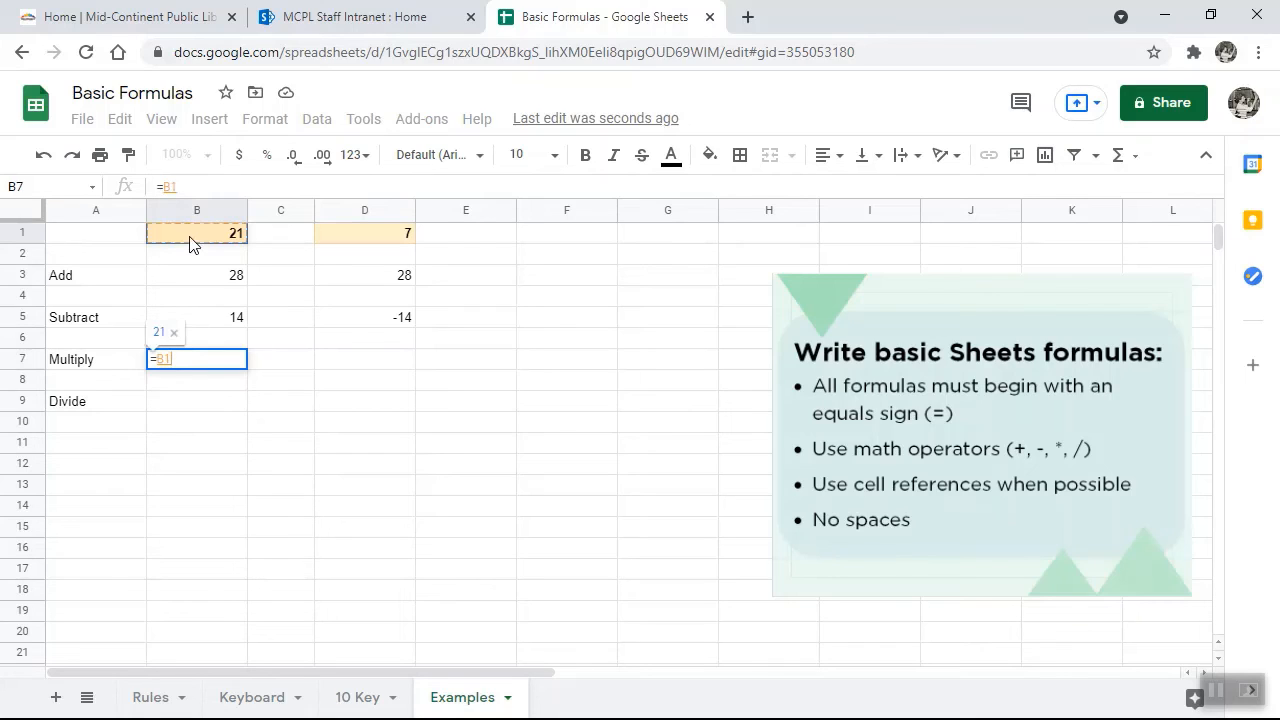
type("*")
left_click(362, 243)
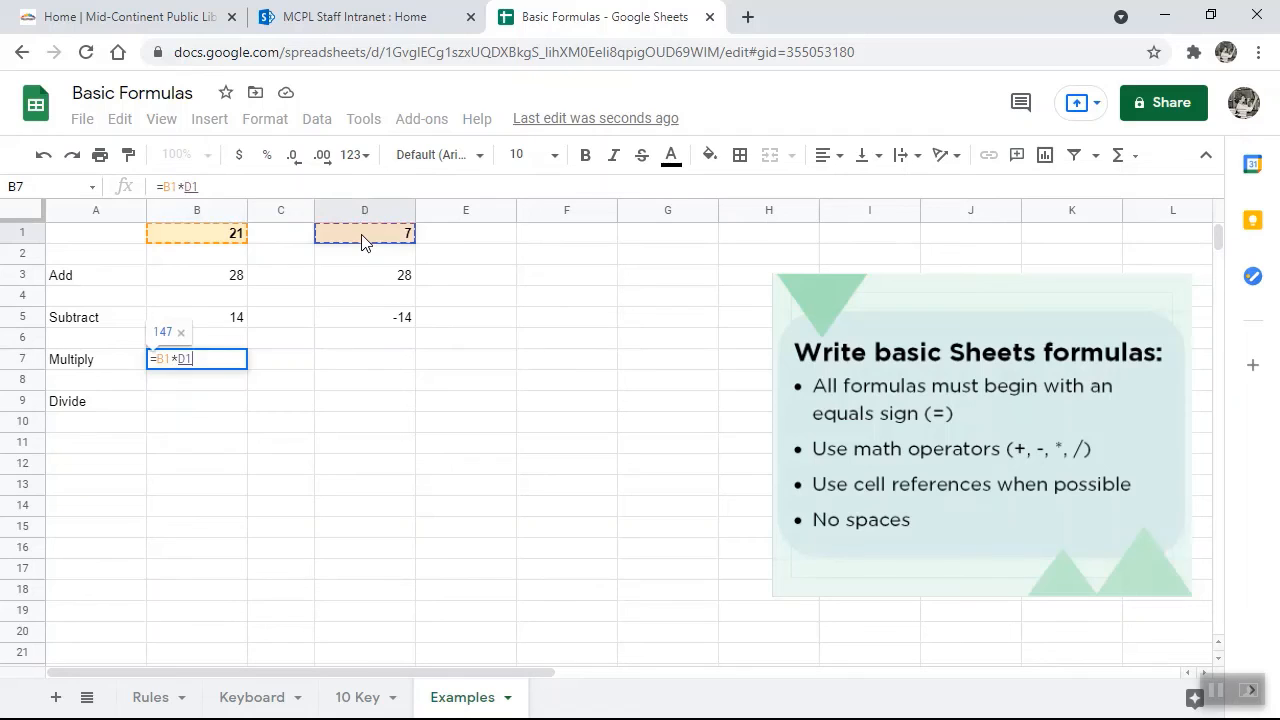
key("Return")
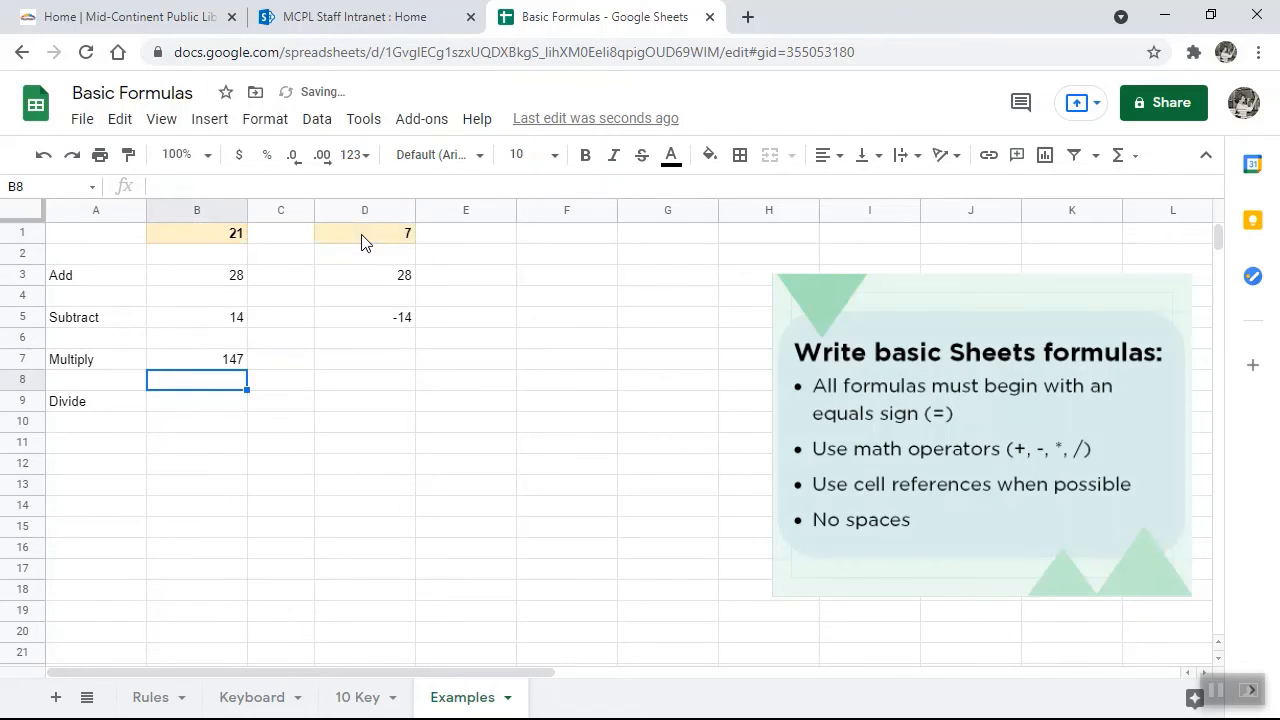
left_click(193, 362)
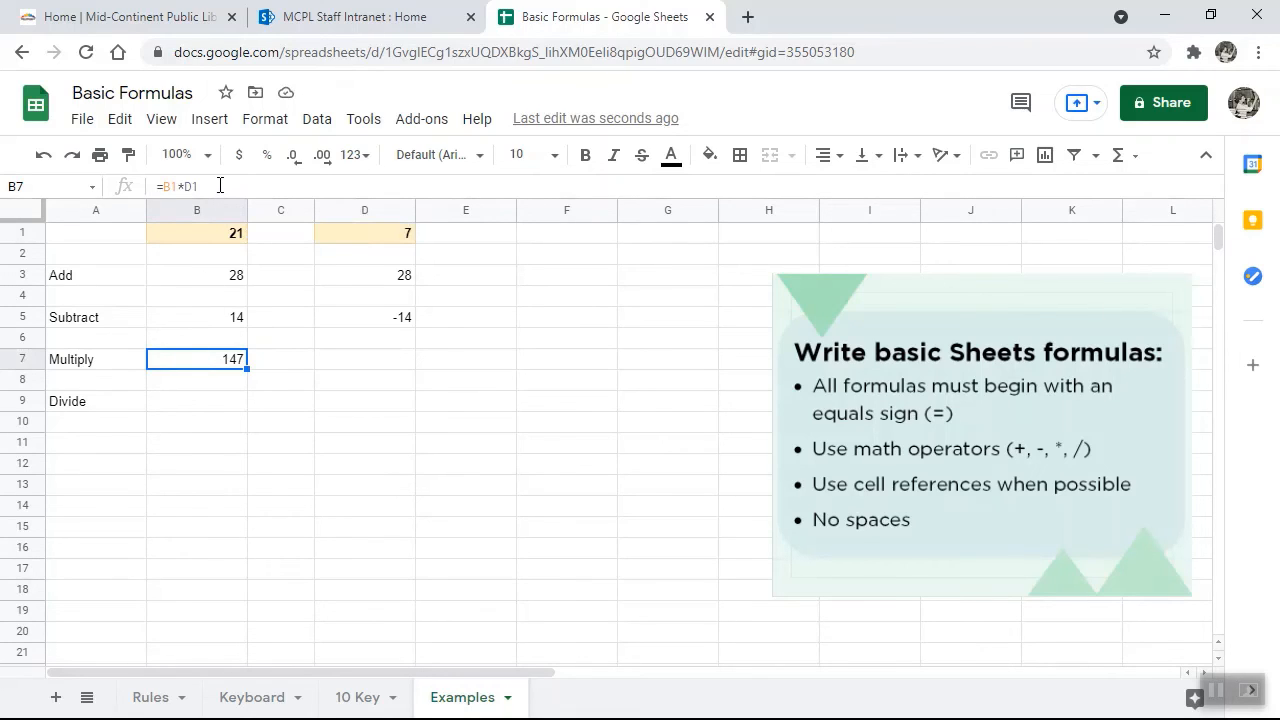
Enter the division formula =B1/D1 in cell B9 and reselect the cell to check it
left_click(183, 408)
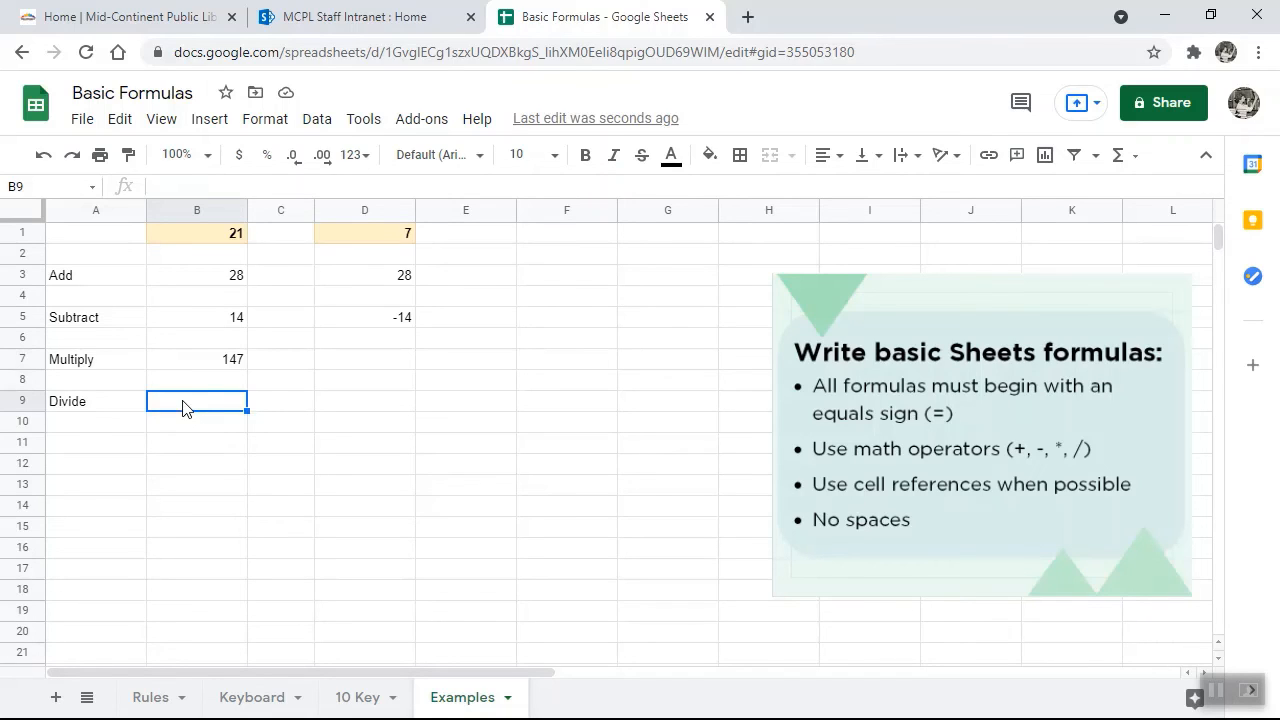
type("=")
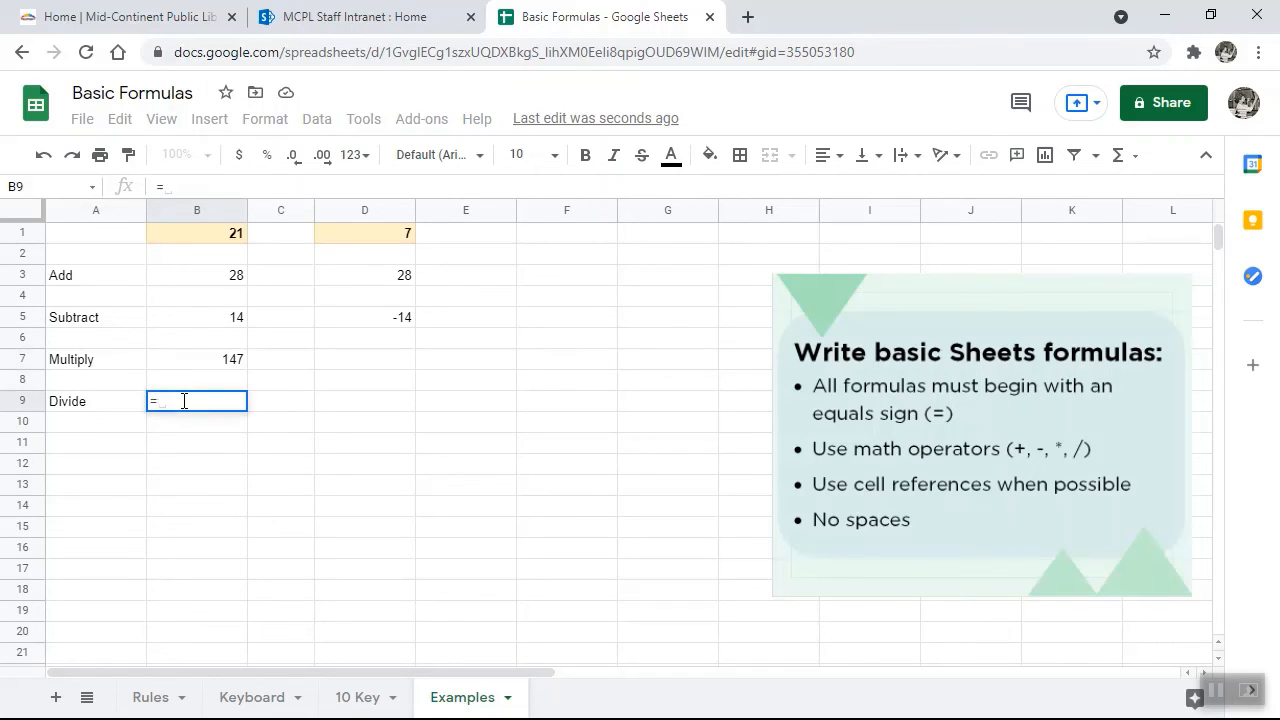
left_click(198, 238)
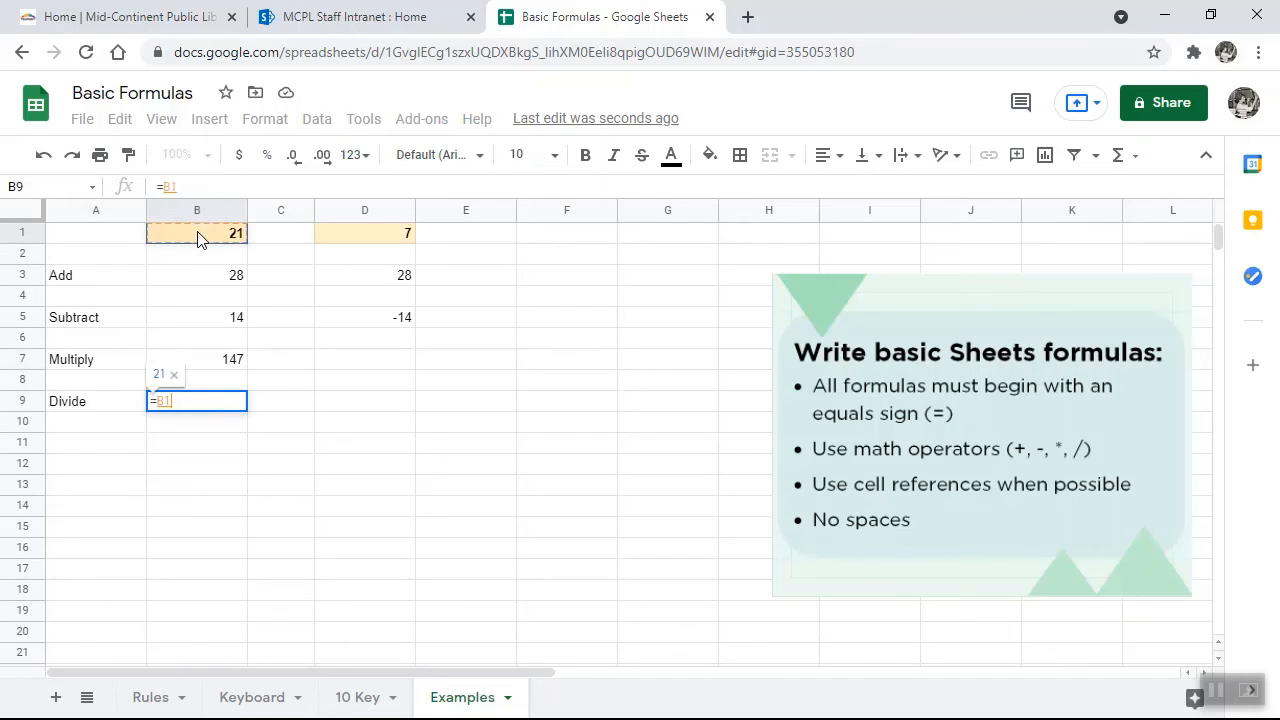
type("/")
left_click(350, 240)
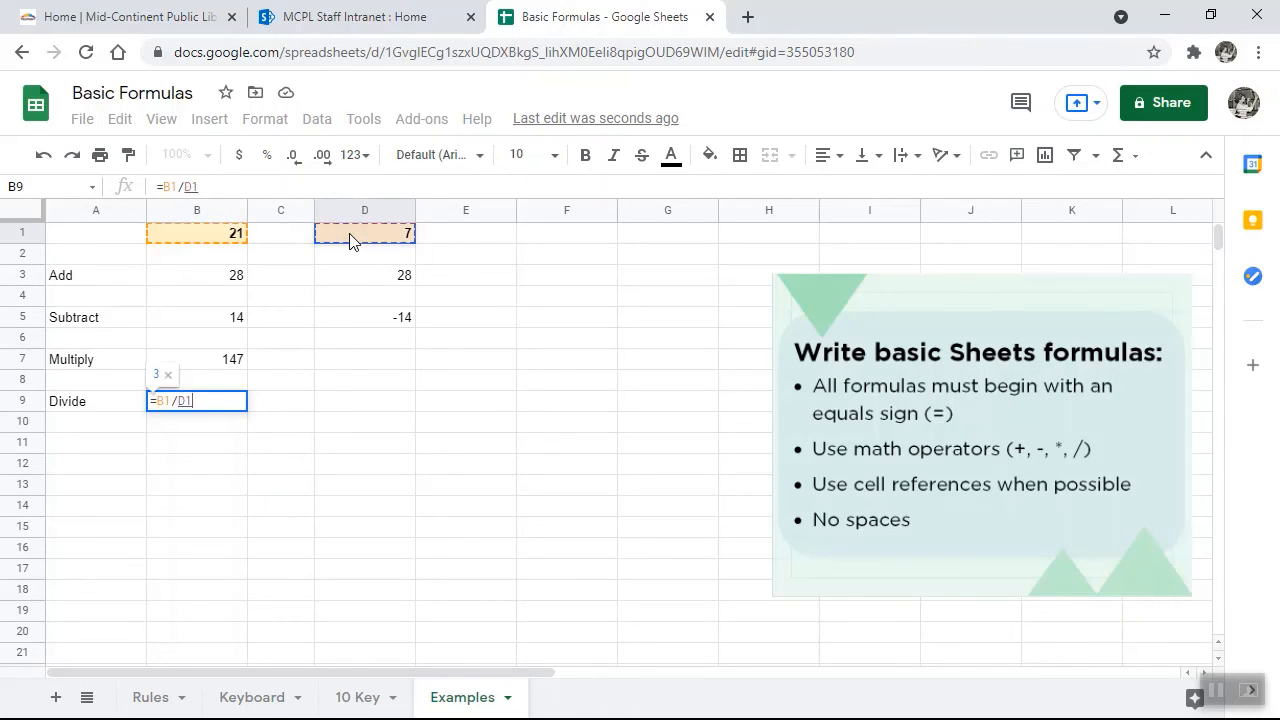
key("Return")
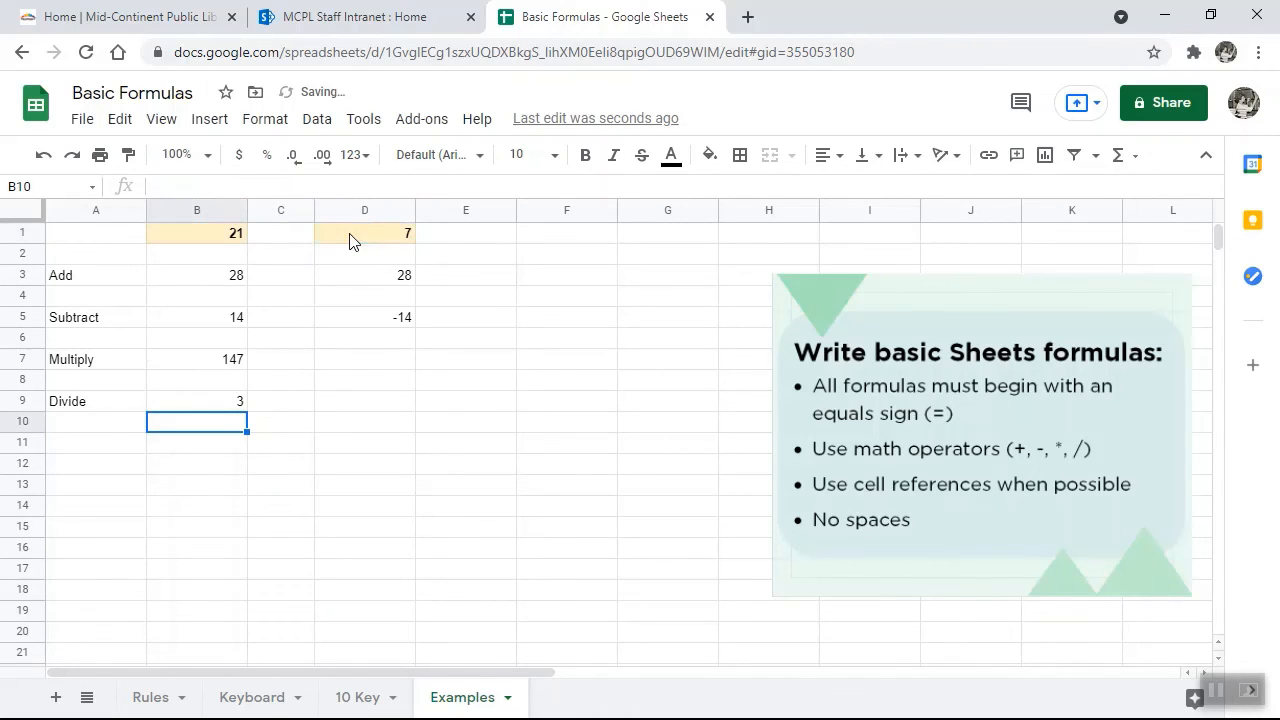
left_click(218, 406)
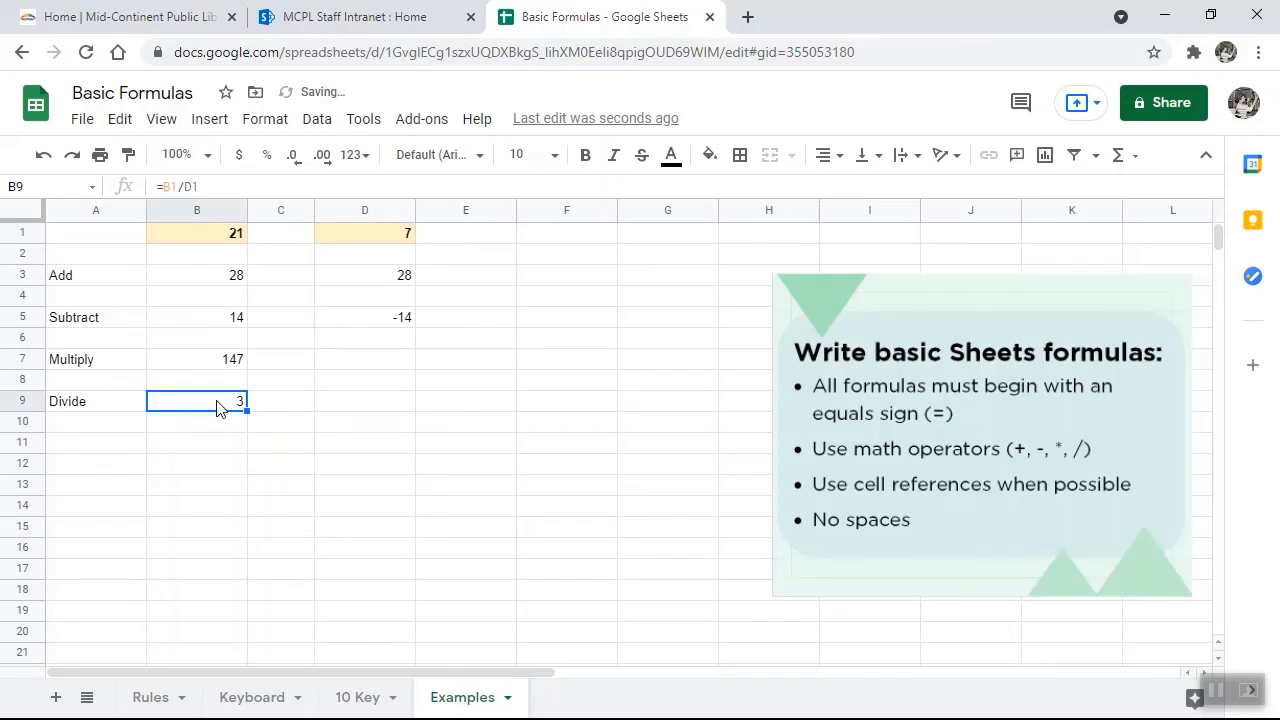
Enter the reversed division formula =D1/B1 in cell D9 and reselect the cell to check it
left_click(358, 404)
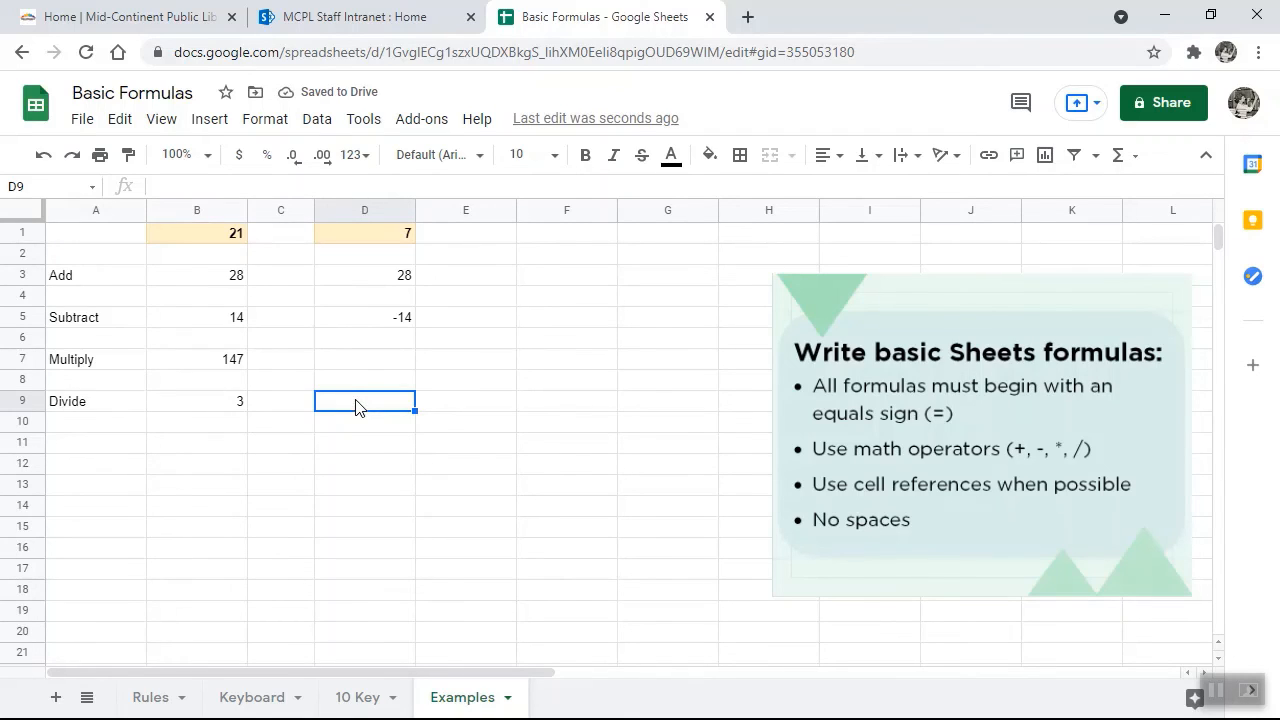
type("=")
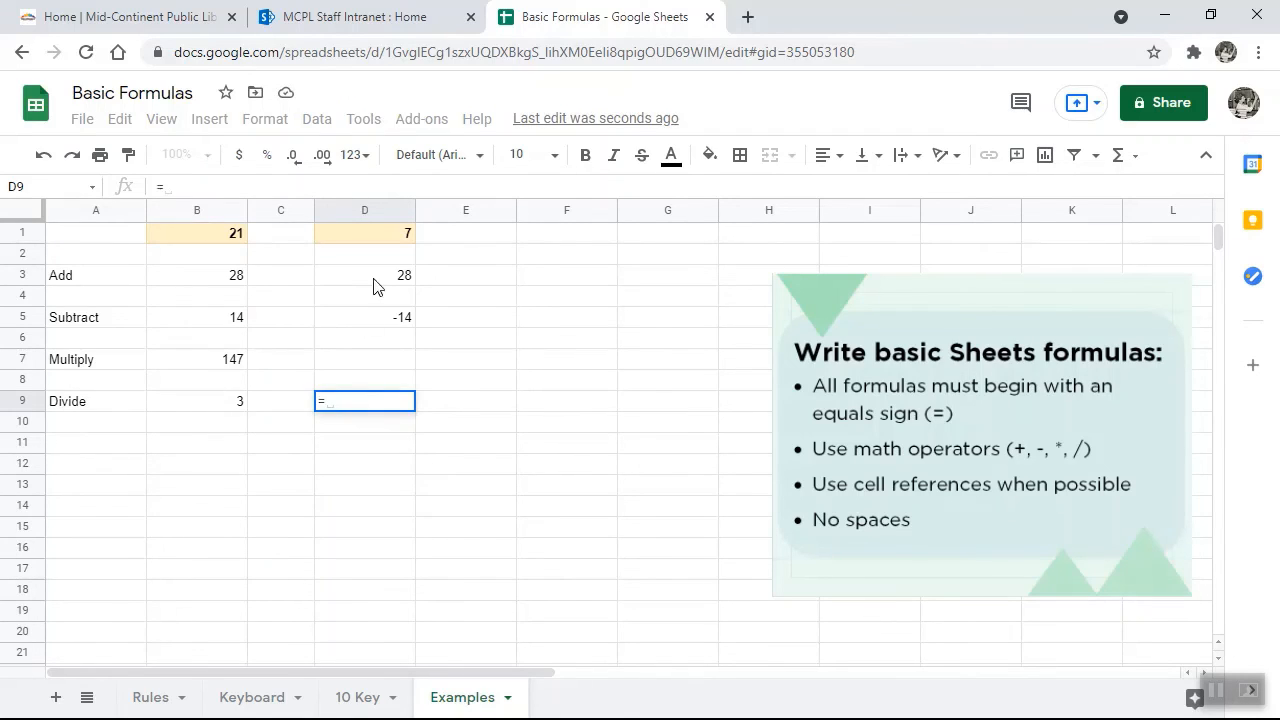
left_click(360, 240)
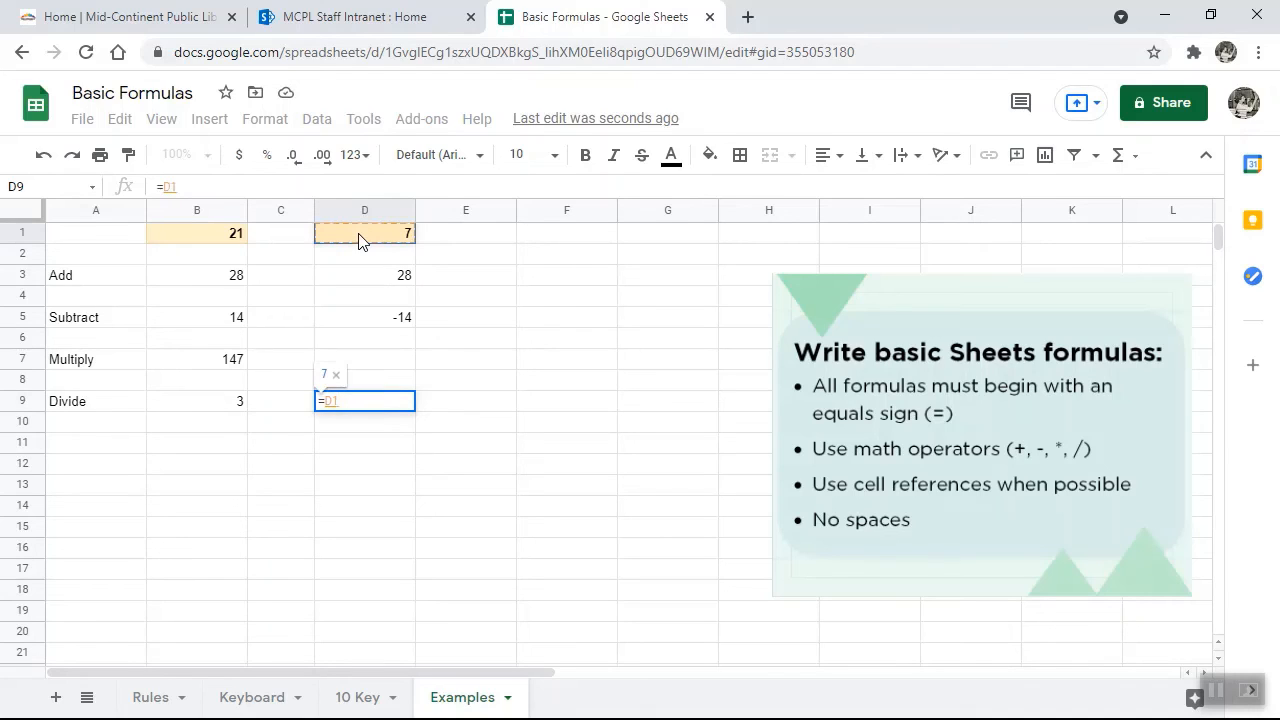
type("/")
left_click(194, 237)
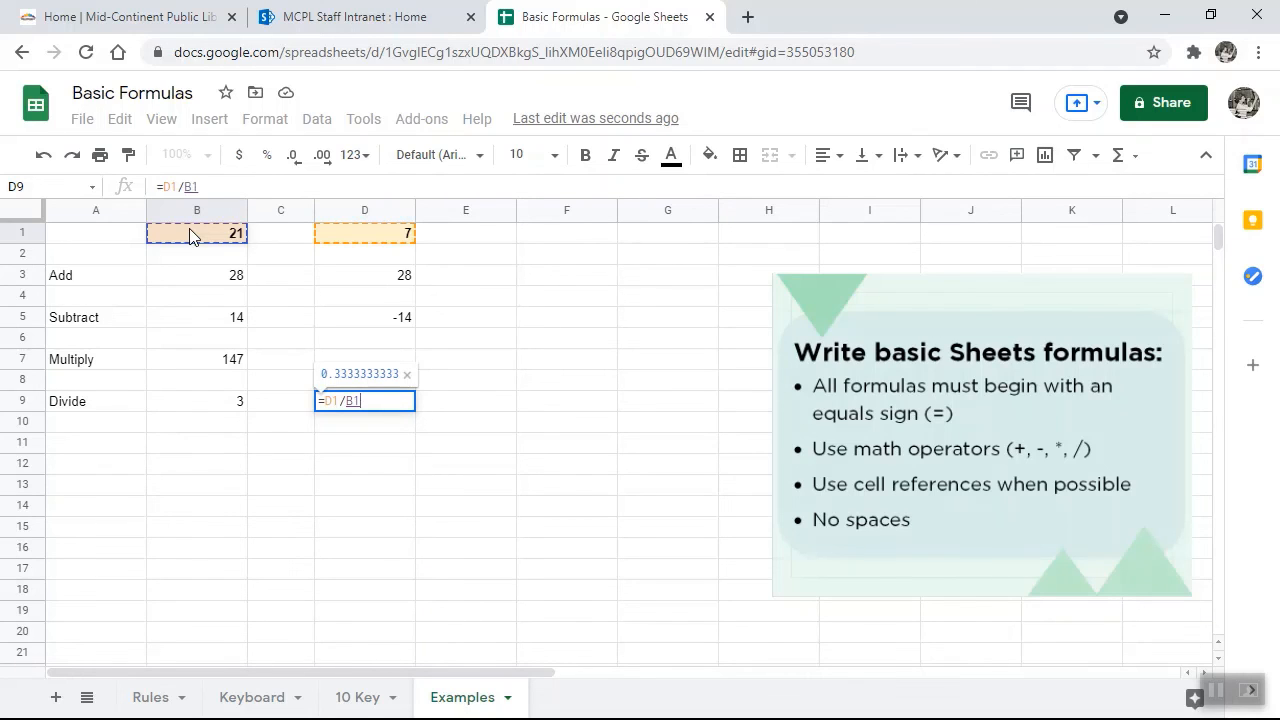
key("Return")
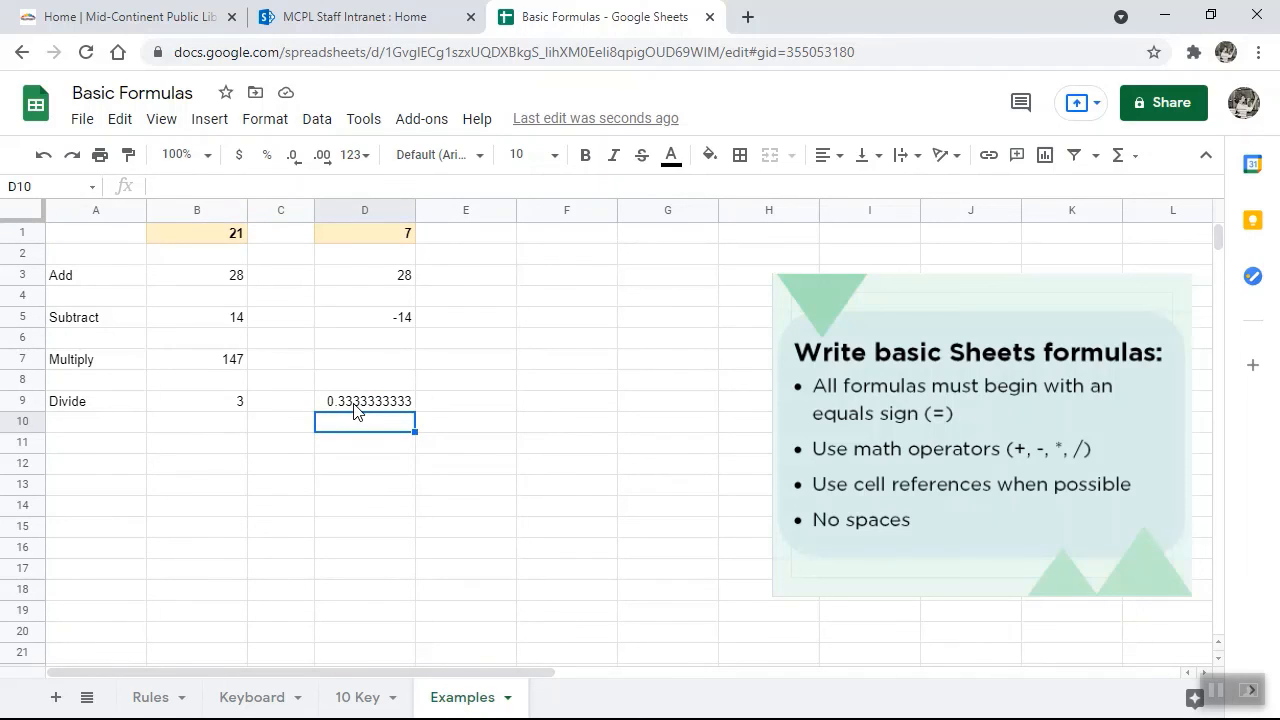
left_click(354, 405)
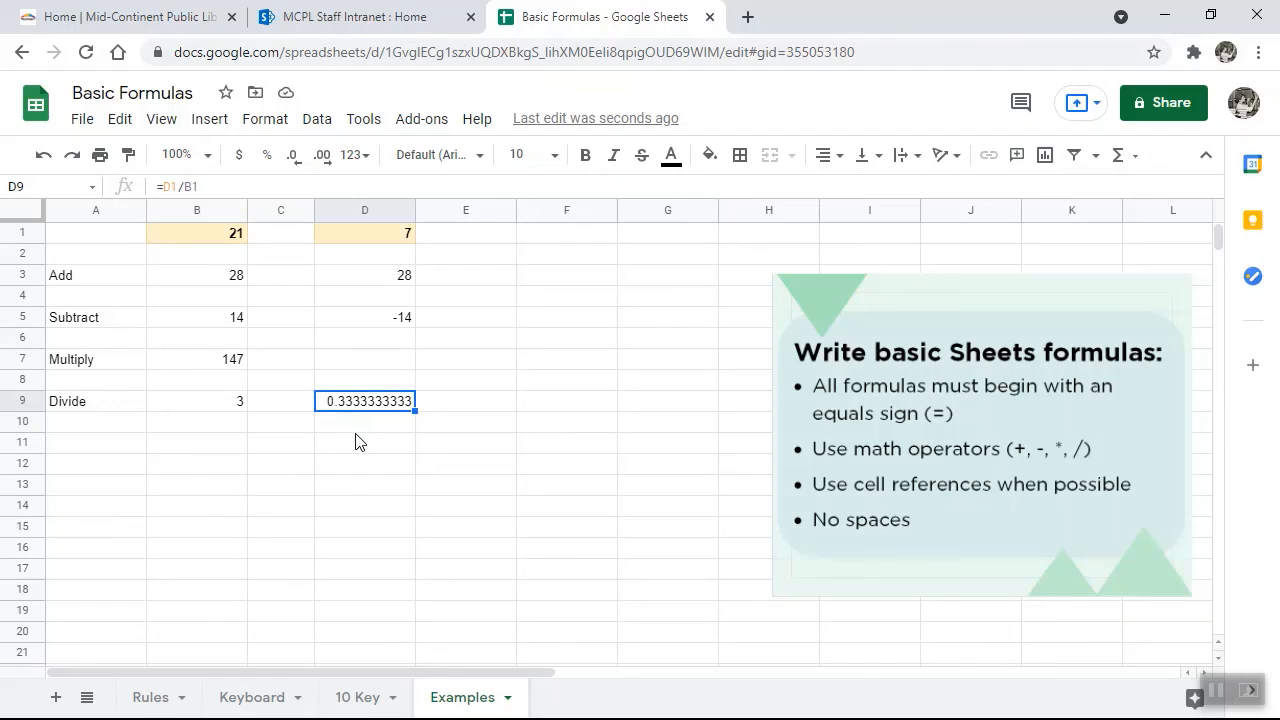